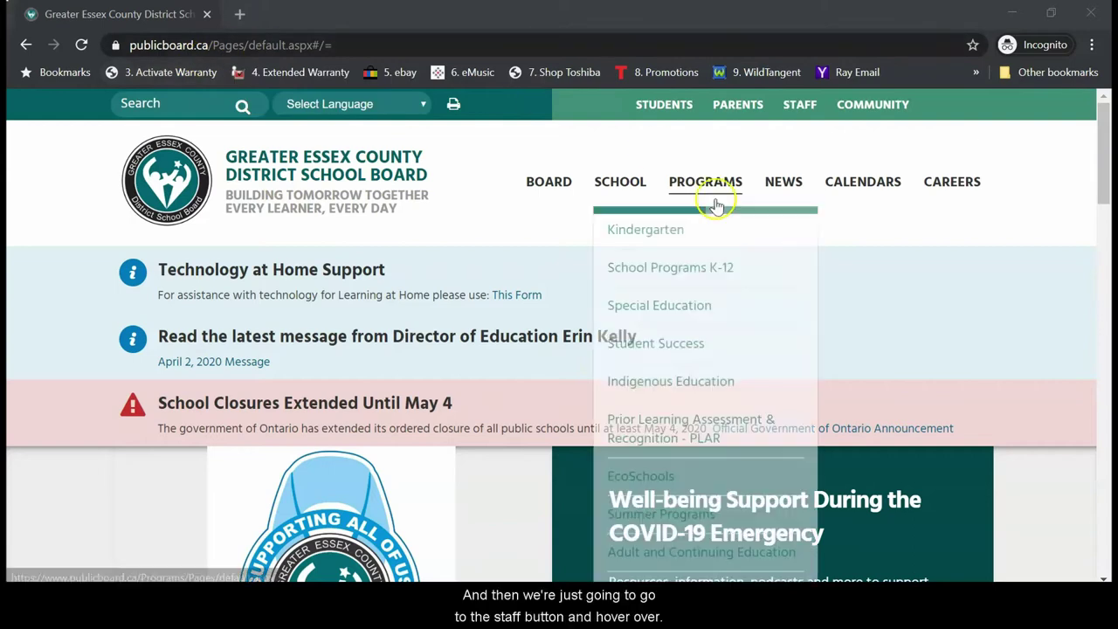
Open the Edsby sign-in page from the staff links on the Greater Essex County District School Board website
mouse_move(802, 116)
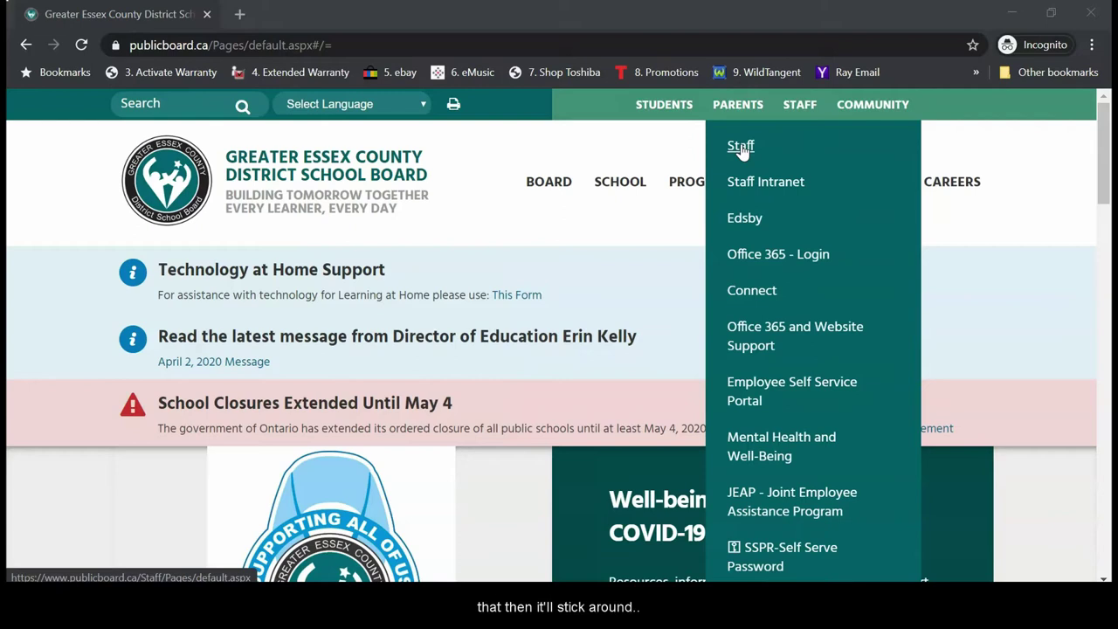
click(743, 219)
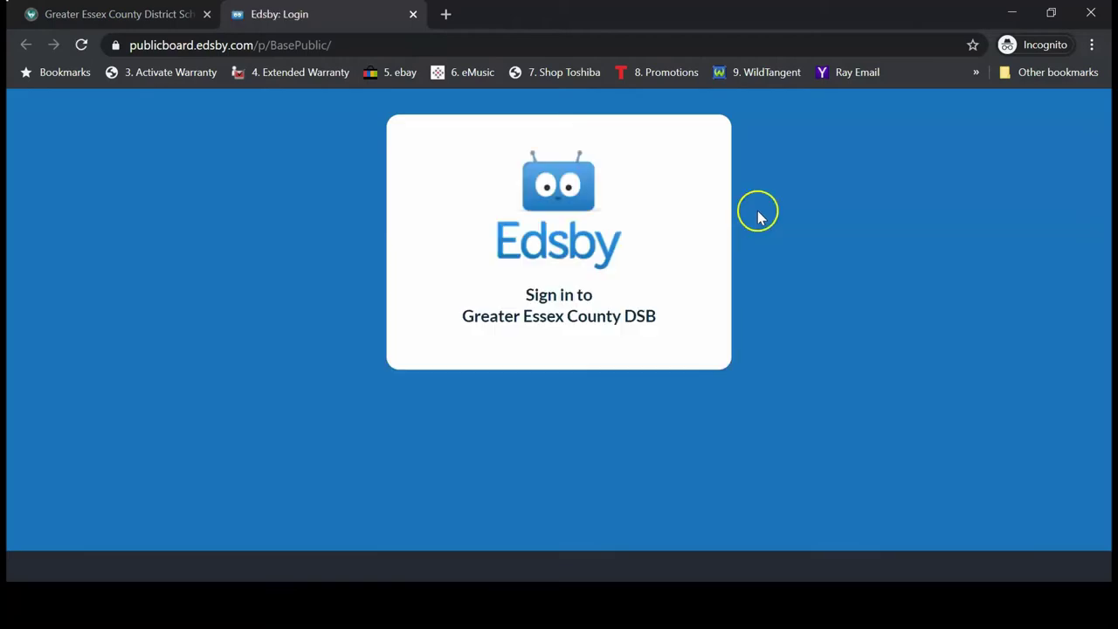
click(780, 209)
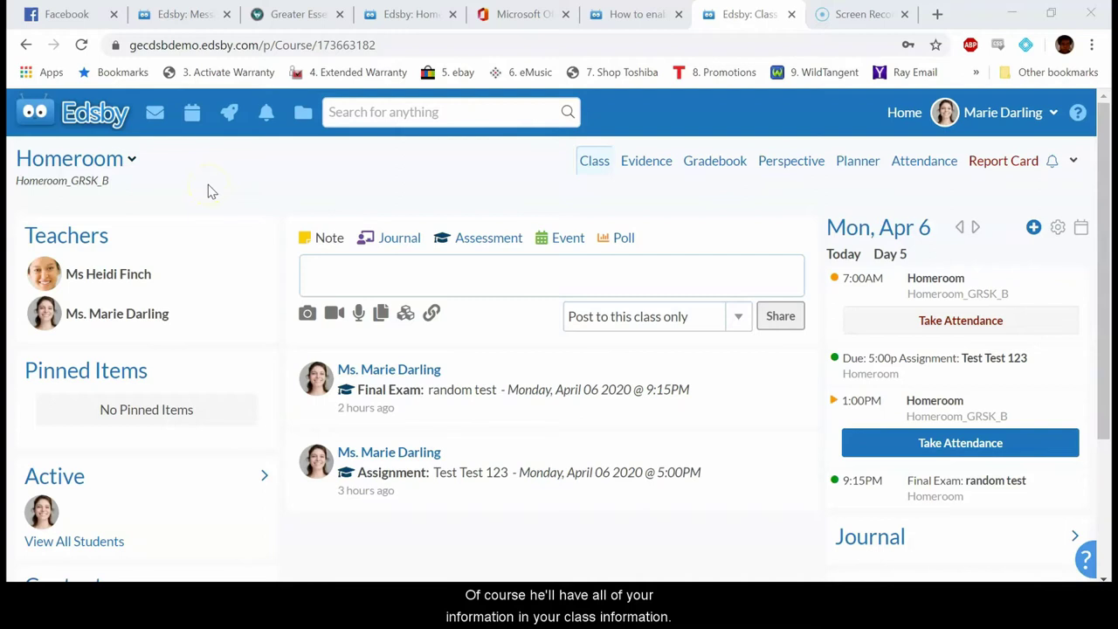
Switch from the Homeroom class to the Language Arts class (English_GR1_A)
click(135, 161)
click(136, 161)
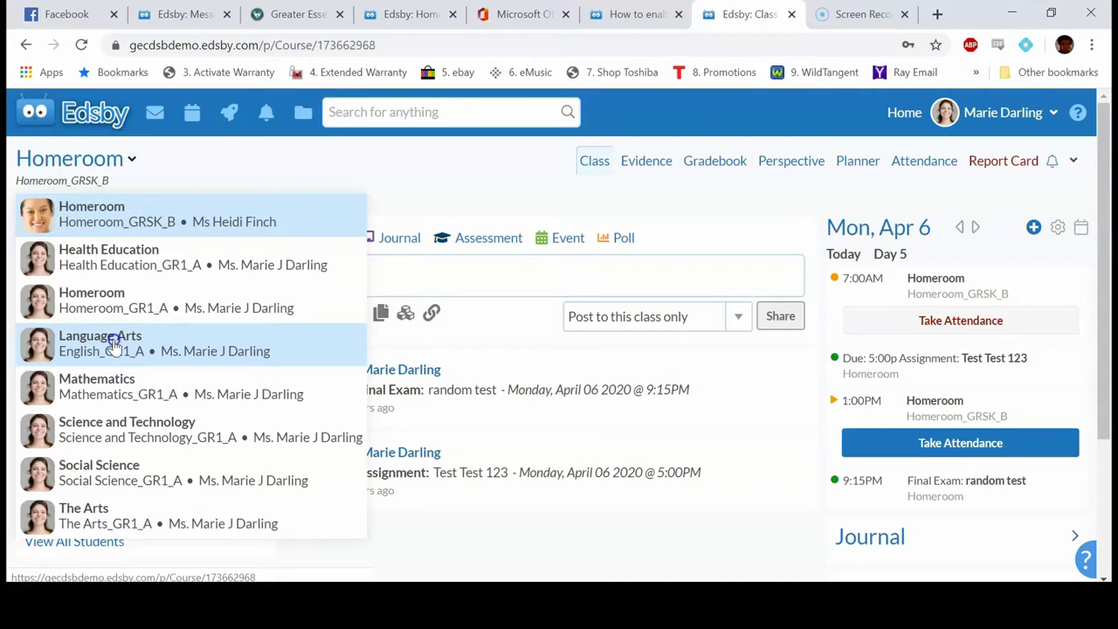
click(114, 346)
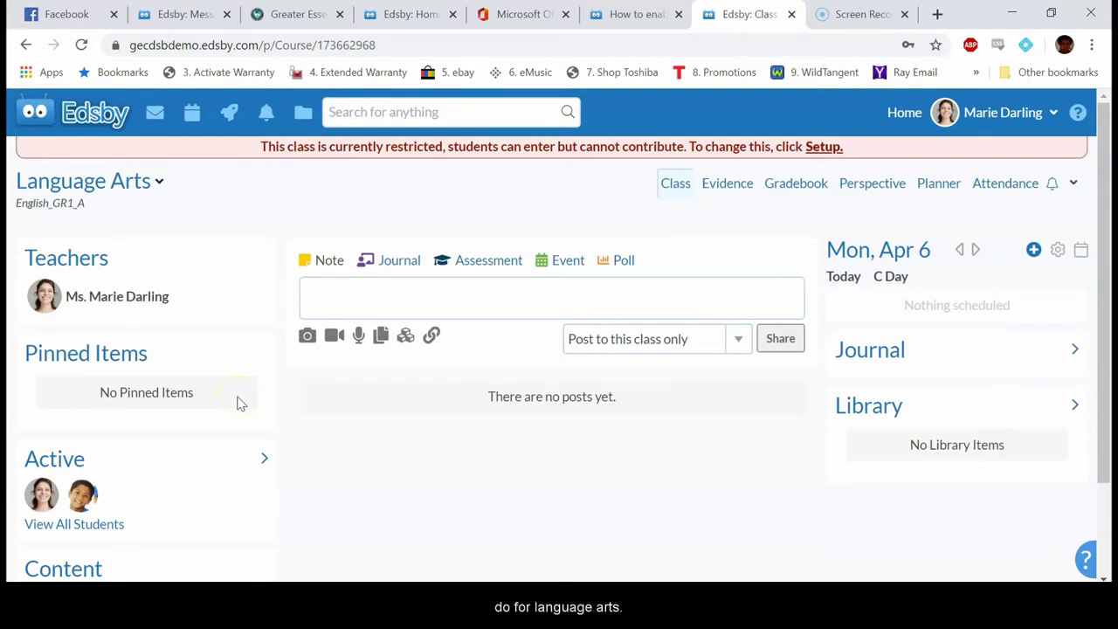
Start a new assessment in the Language Arts class feed
click(386, 292)
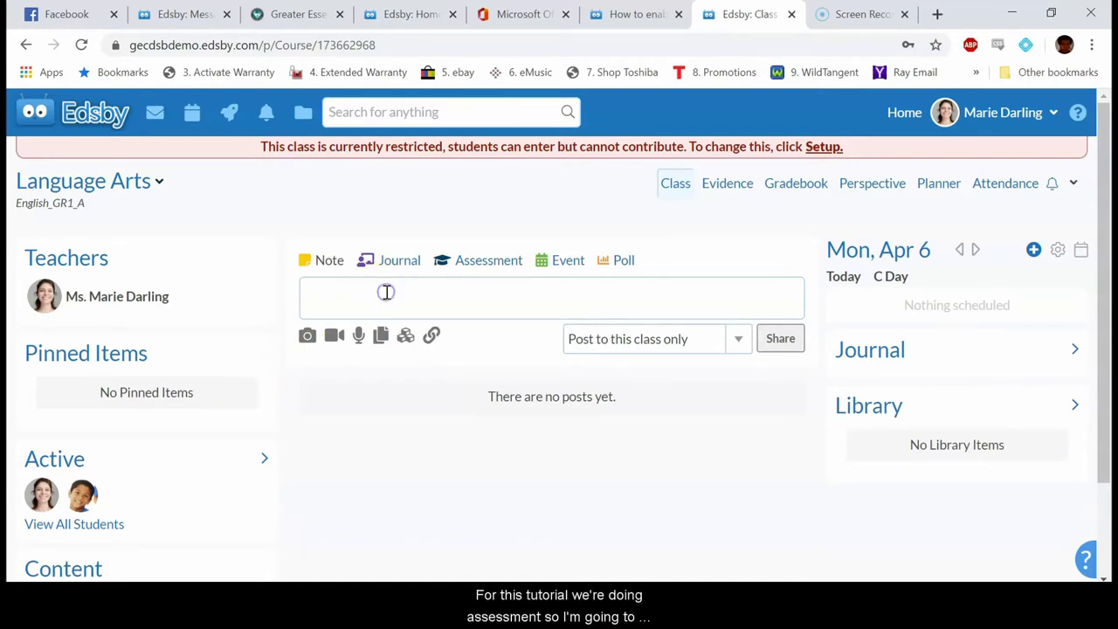
click(476, 271)
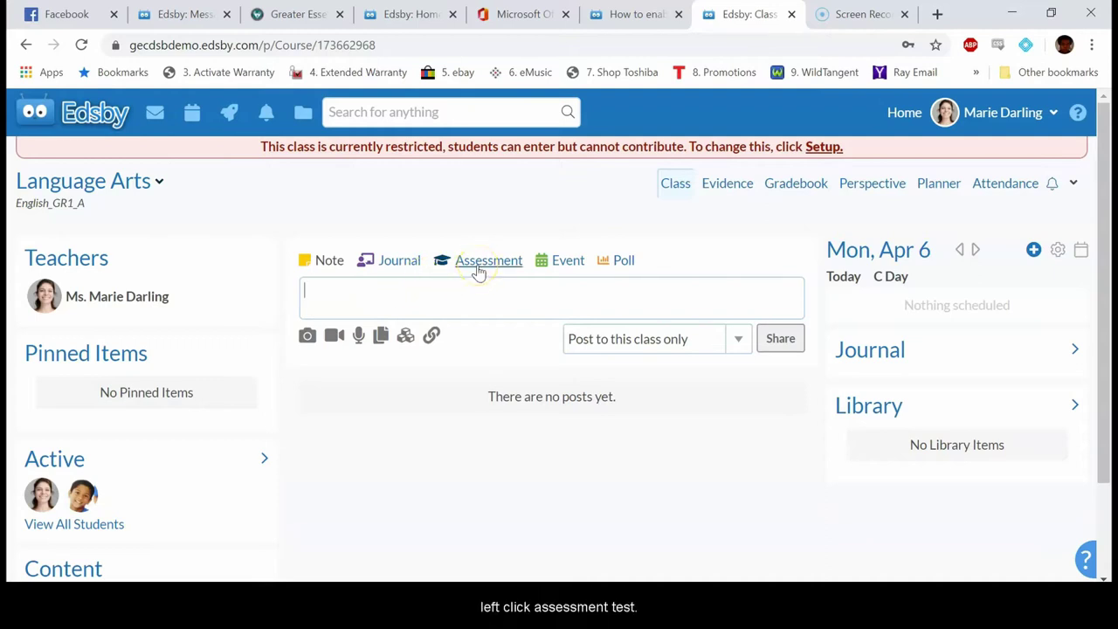
click(479, 272)
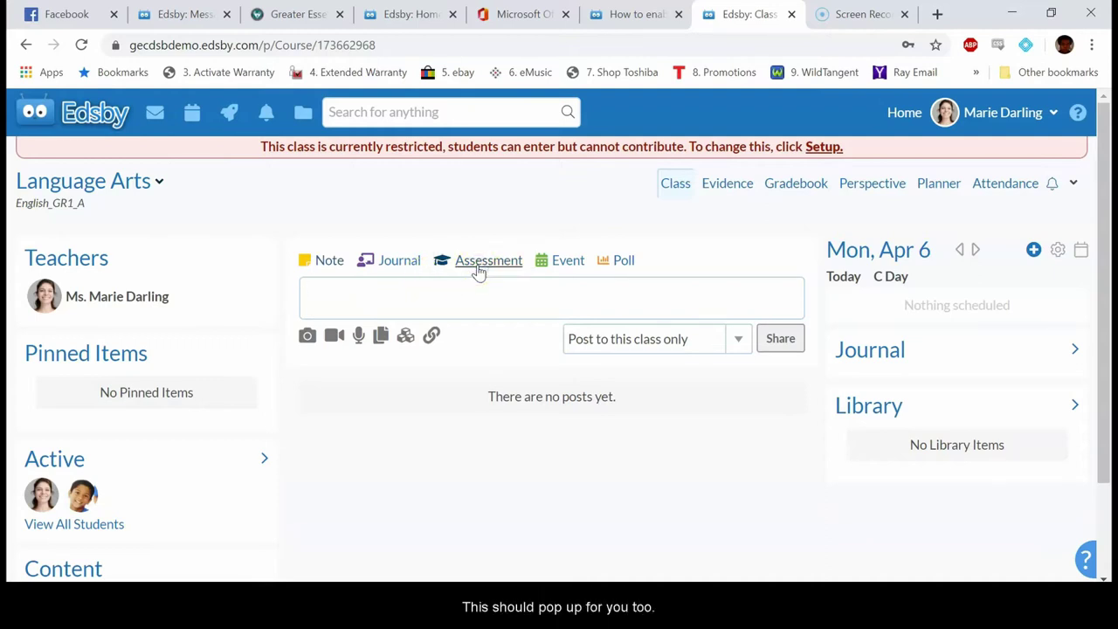
scroll(449, 364, down, 2)
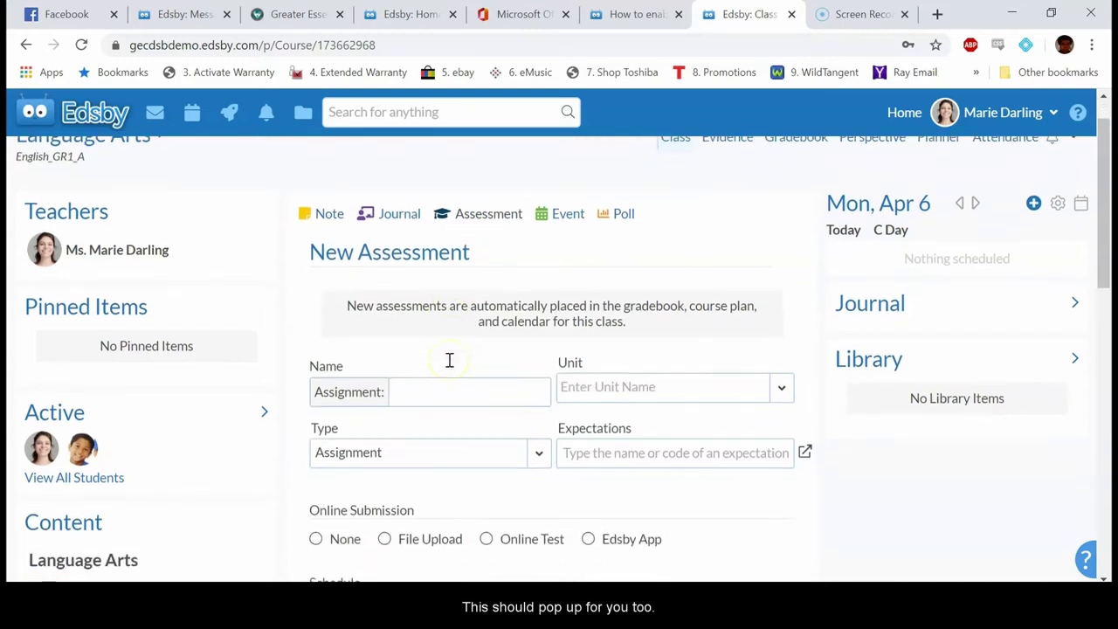
Name the assessment "Paragraph on summer break." and add a new unit called "Writing."
click(450, 309)
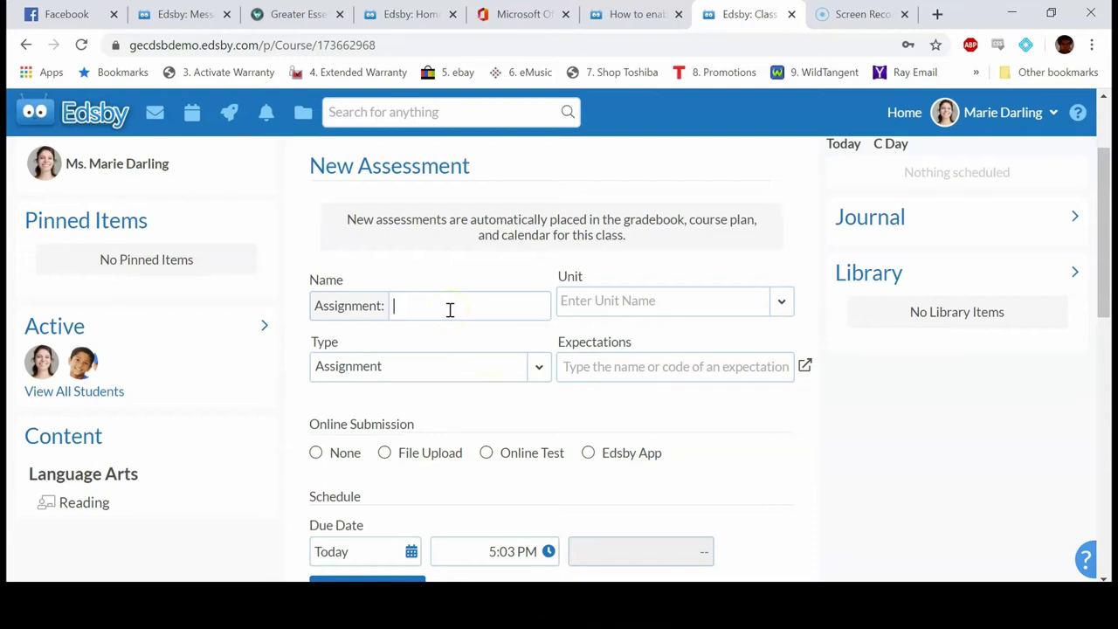
click(441, 318)
text(Paragraph on summer break.)
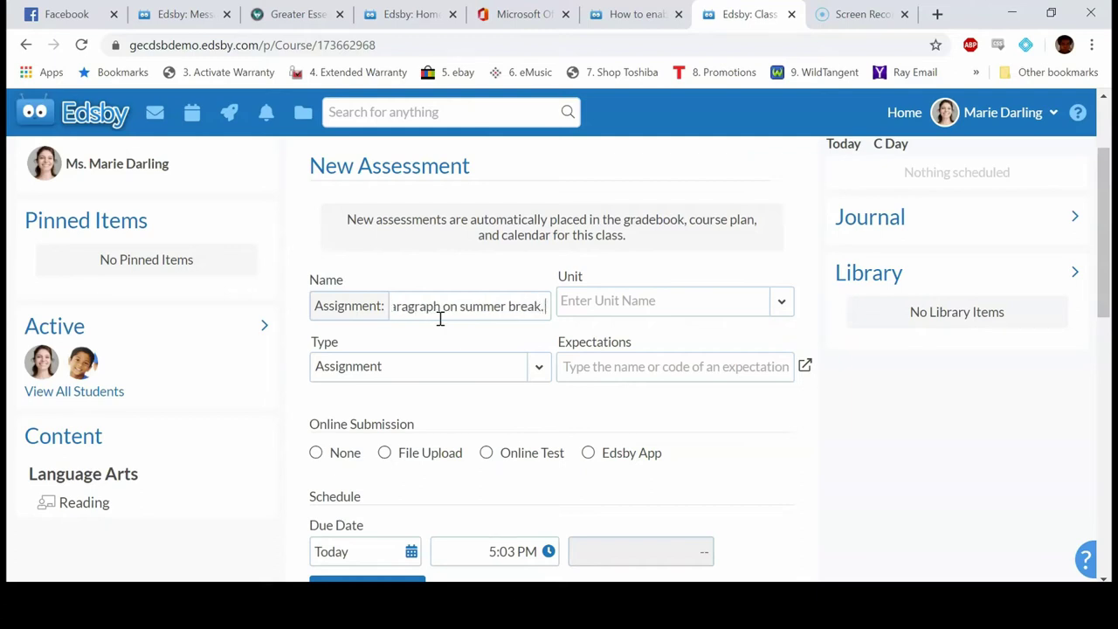
click(696, 300)
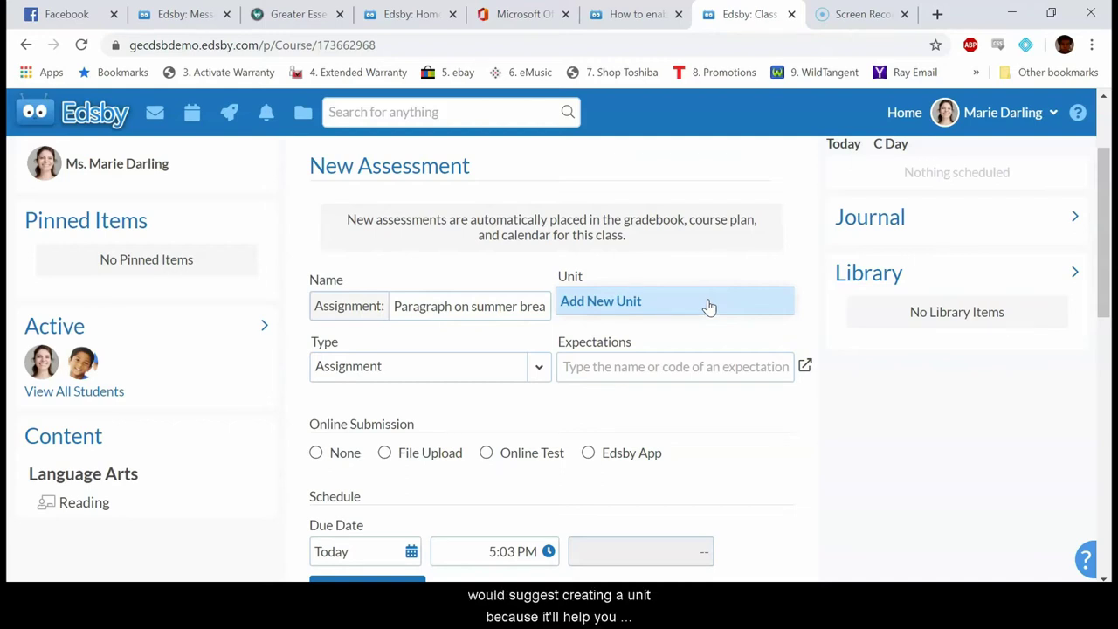
click(708, 301)
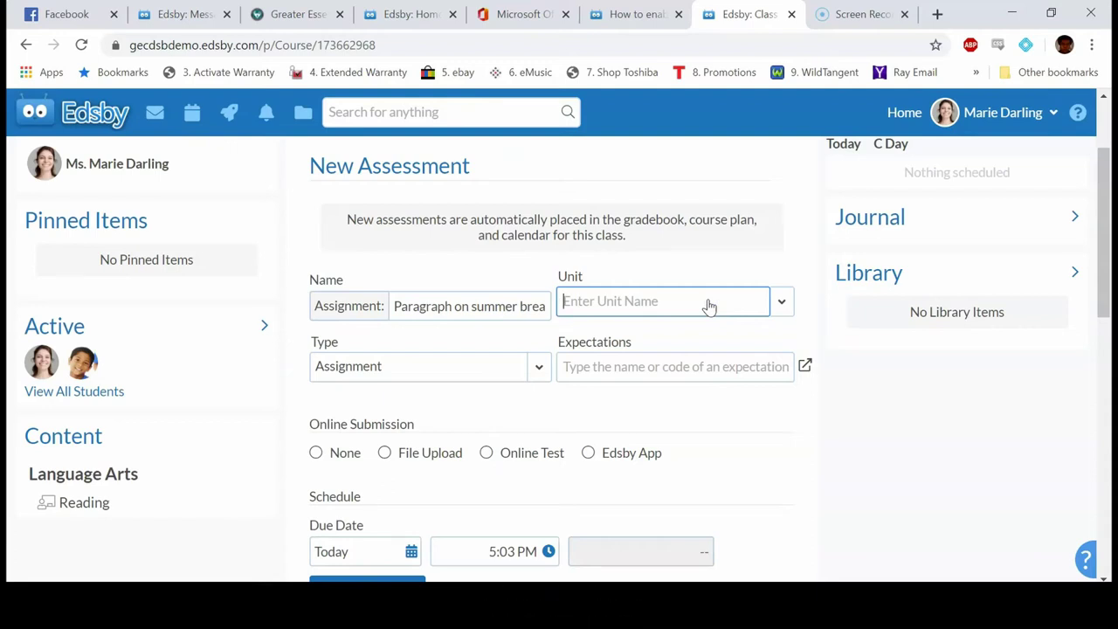
text(Writing)
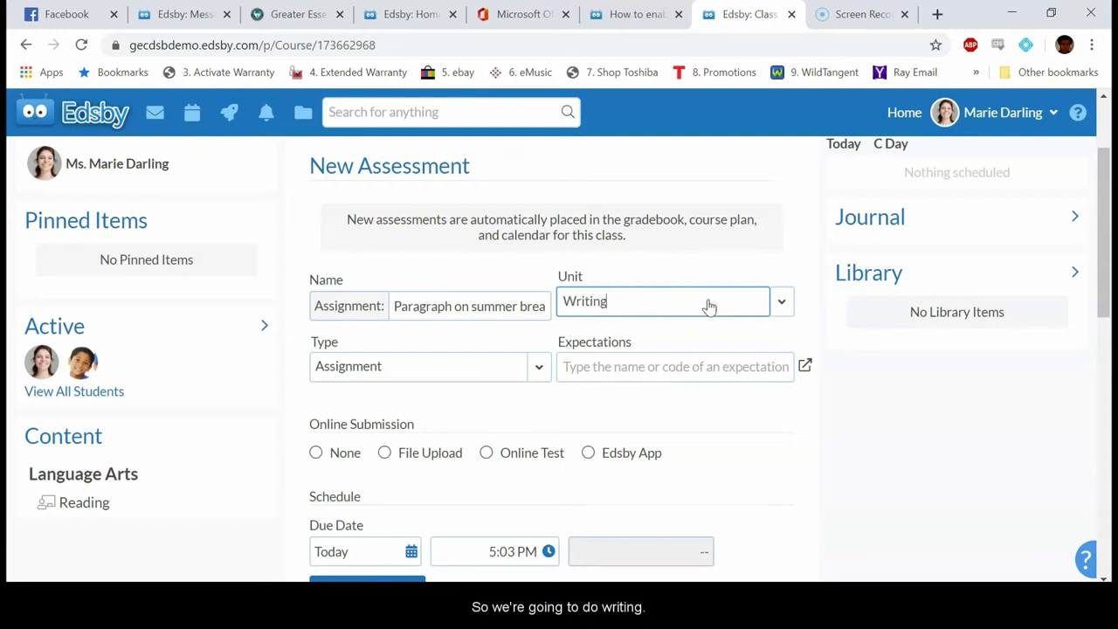
text(.)
Review the available assessment types and choose Assignment as the type
click(540, 369)
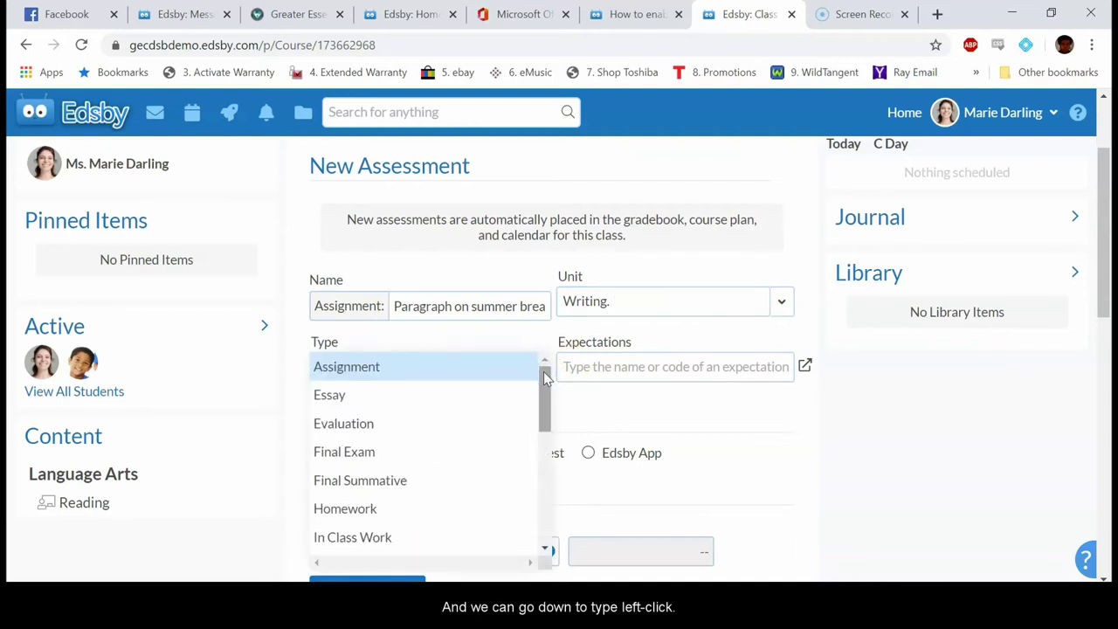
click(539, 335)
click(537, 372)
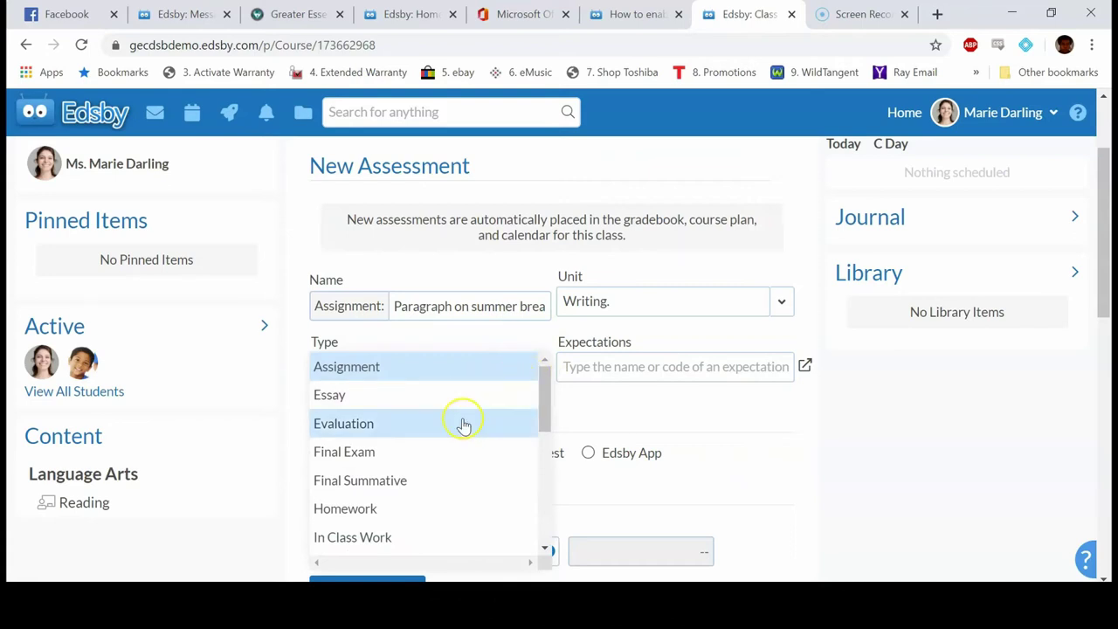
scroll(464, 425, down, 3)
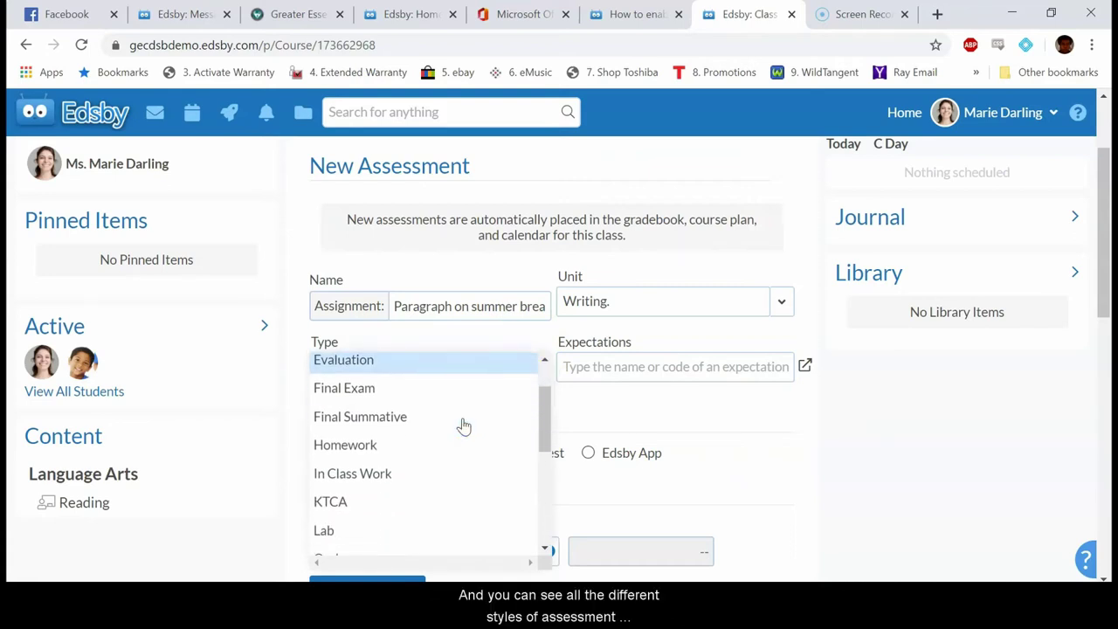
scroll(464, 426, down, 8)
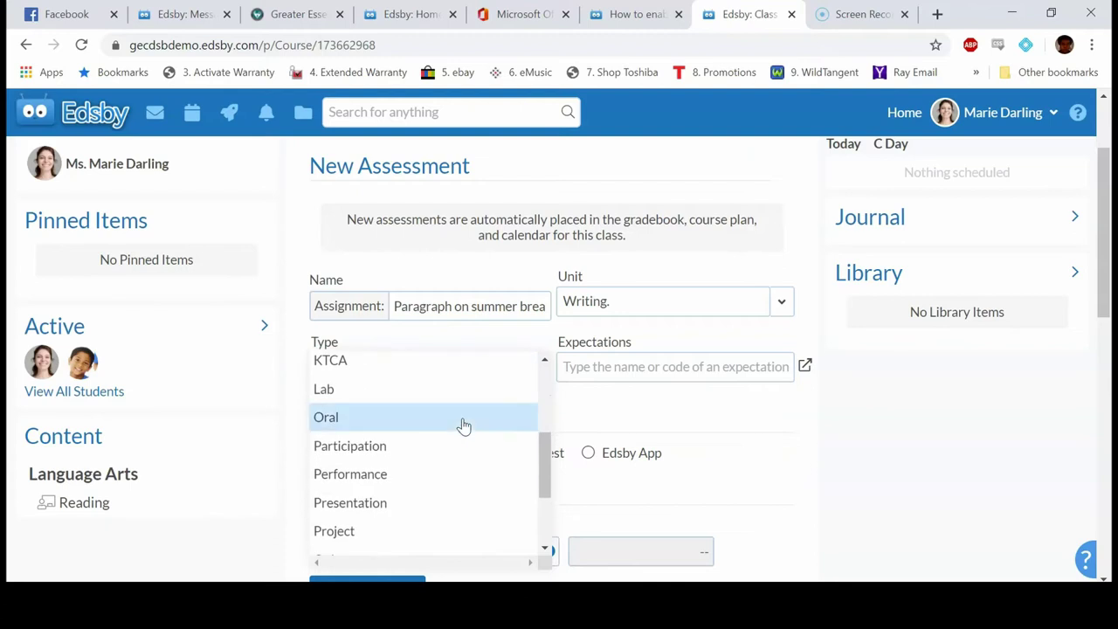
scroll(464, 425, down, 1)
scroll(464, 425, up, 12)
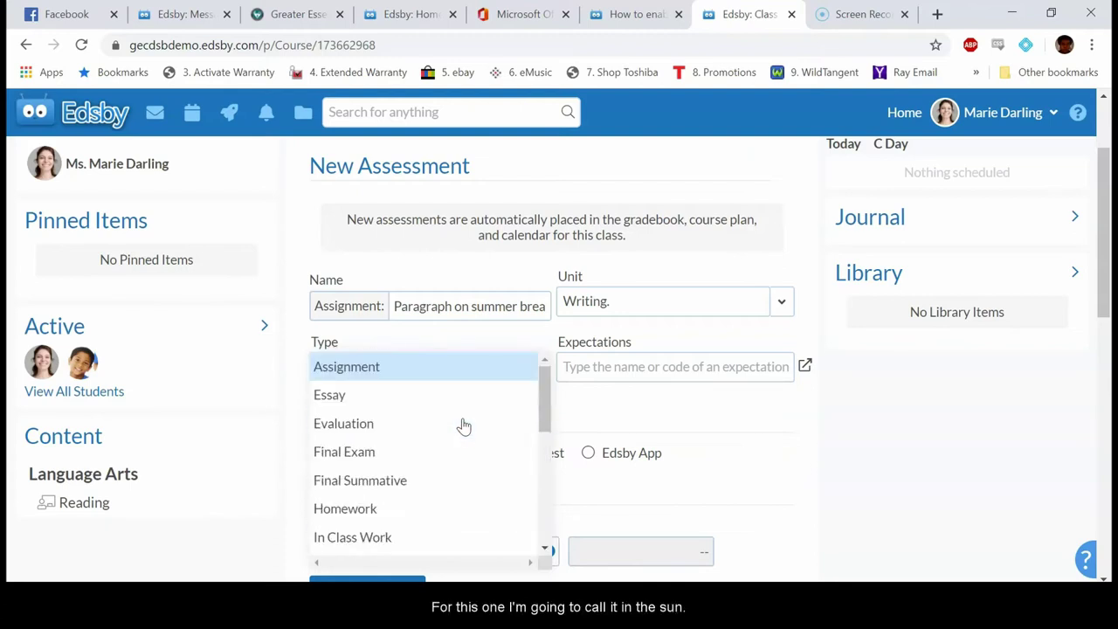
click(401, 365)
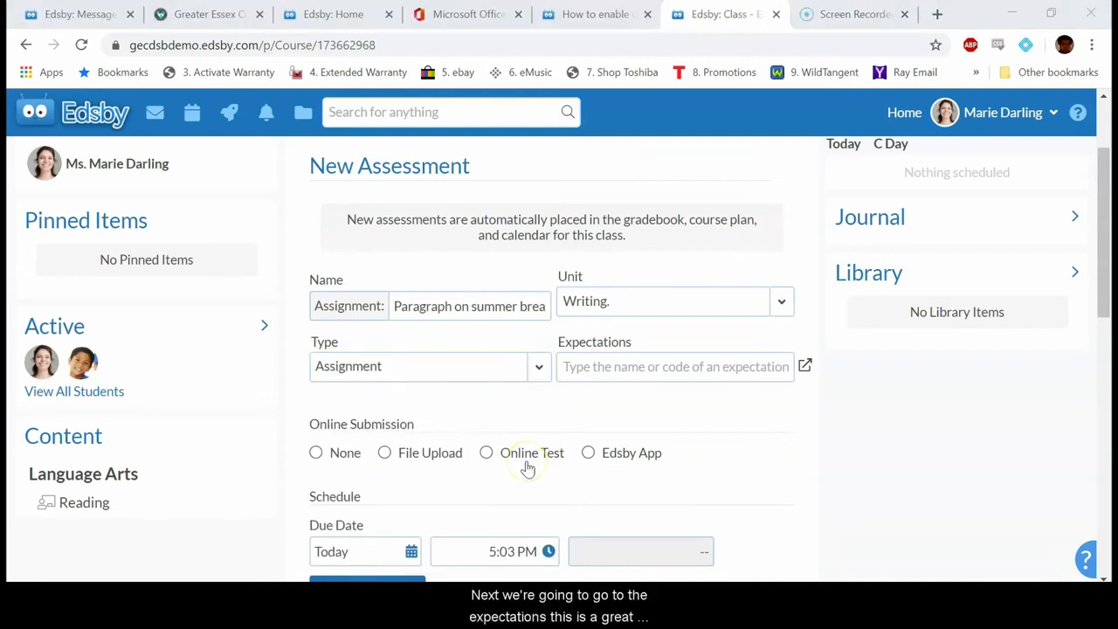
Browse the ON.1.English curriculum expectations and select C.1.1, C.1 and C.1.3 in the Writing strand
click(805, 367)
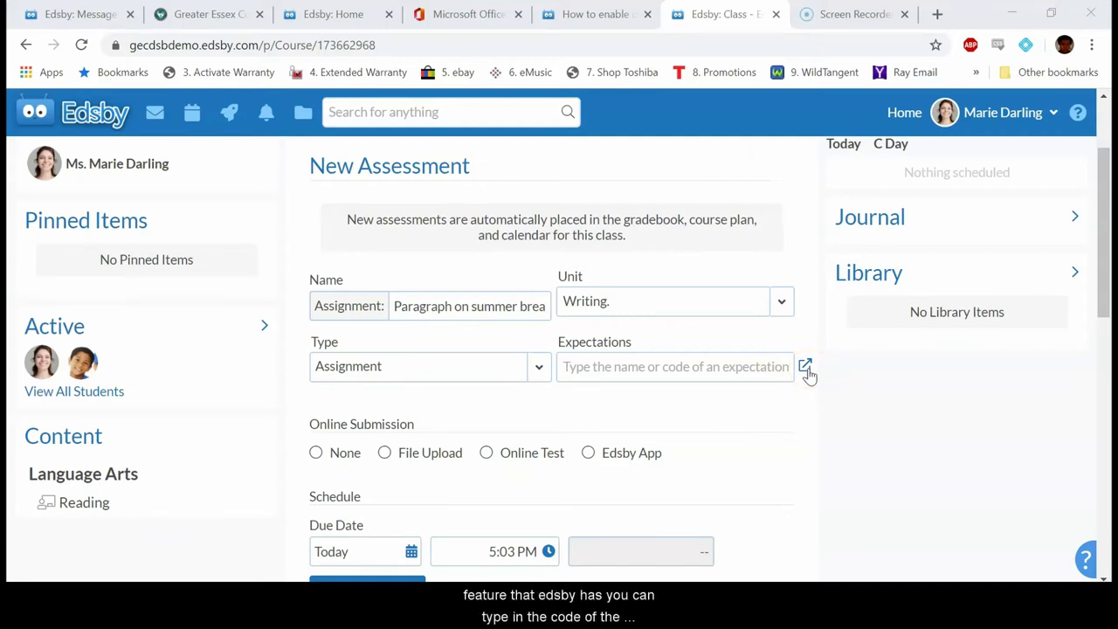
click(751, 368)
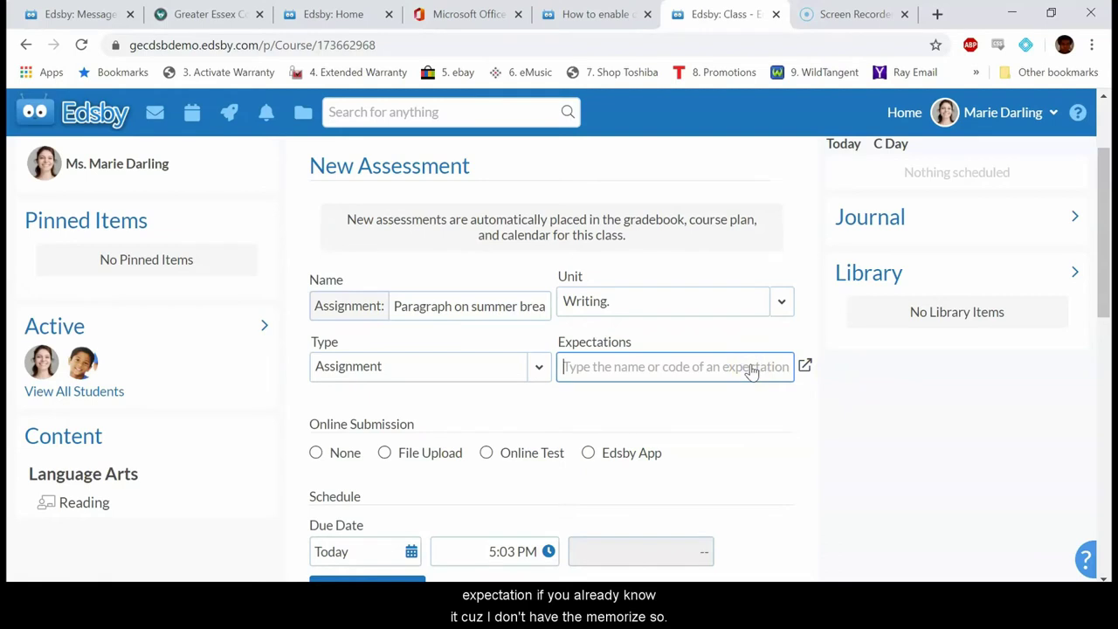
click(805, 368)
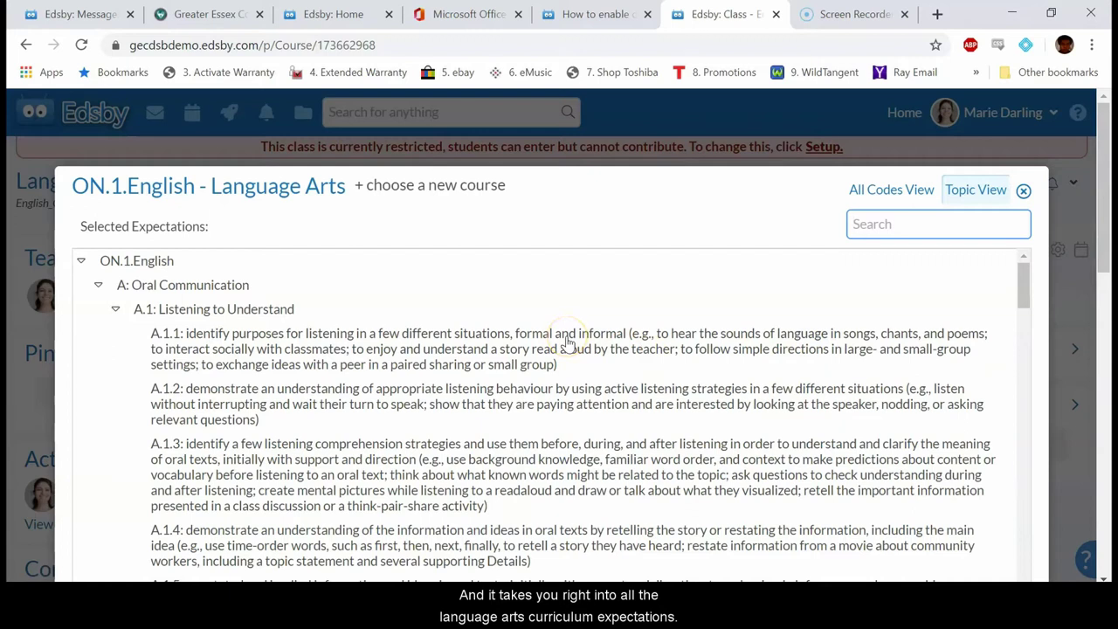
scroll(502, 384, down, 3)
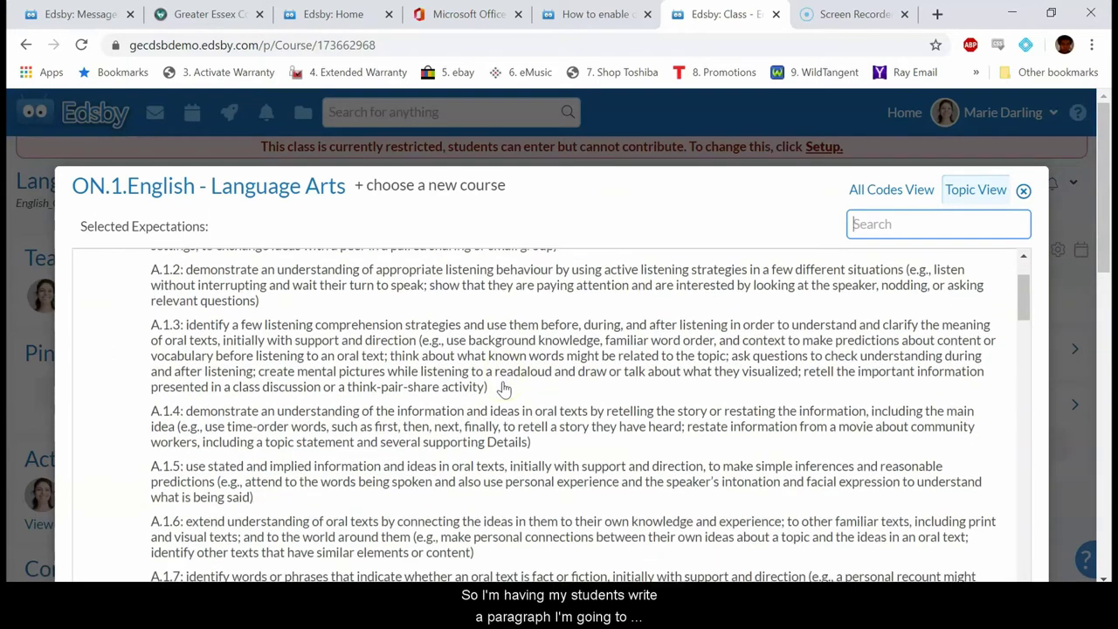
scroll(503, 387, down, 2)
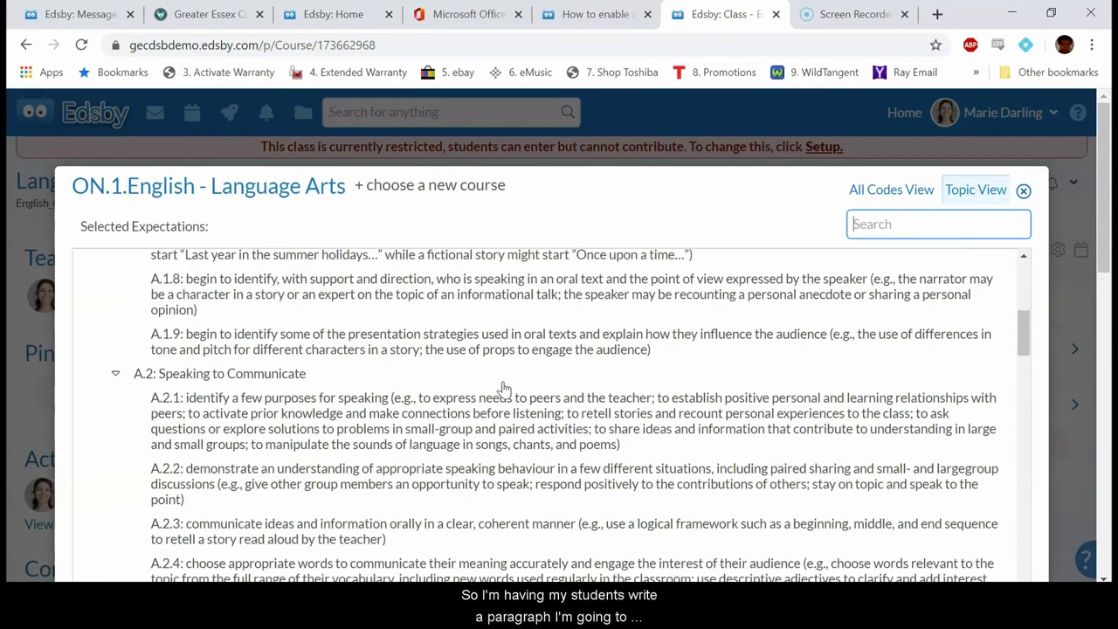
scroll(503, 387, down, 10)
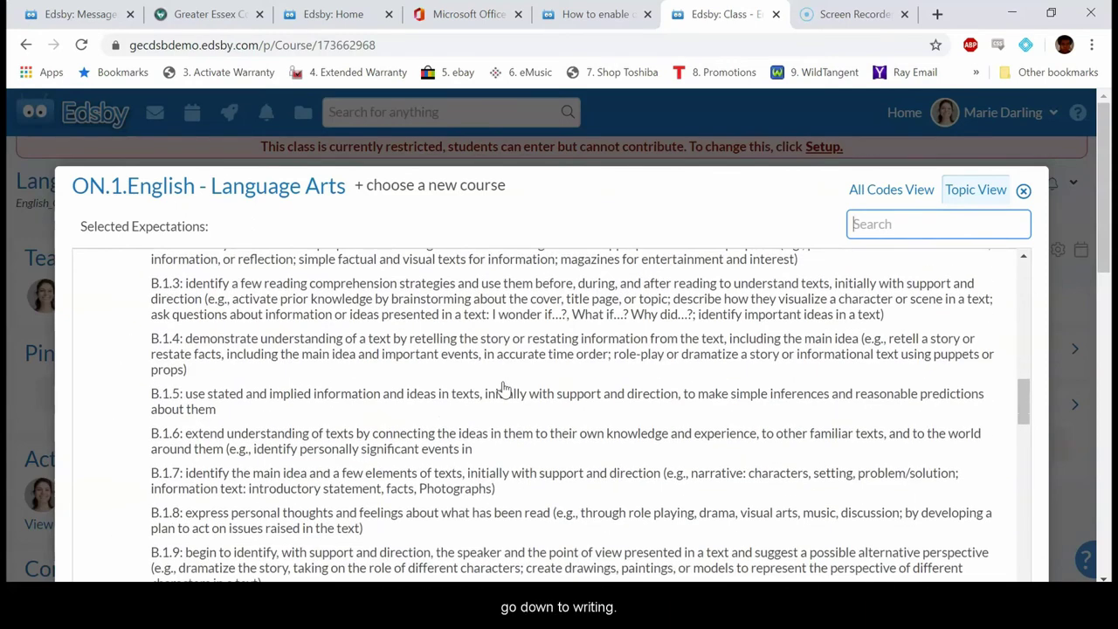
scroll(504, 388, down, 8)
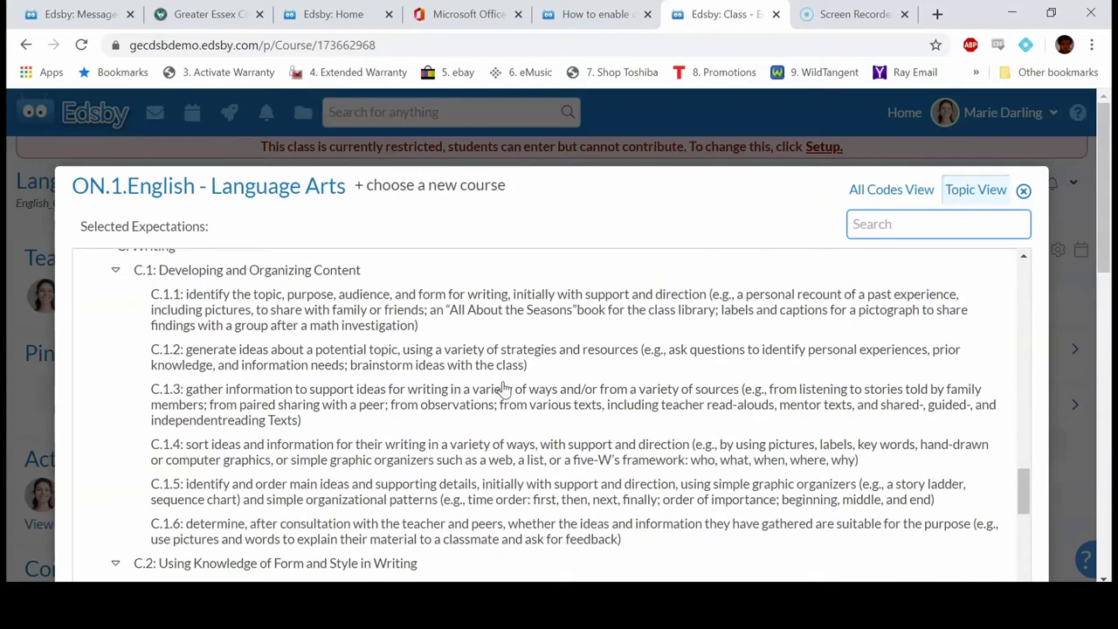
click(347, 302)
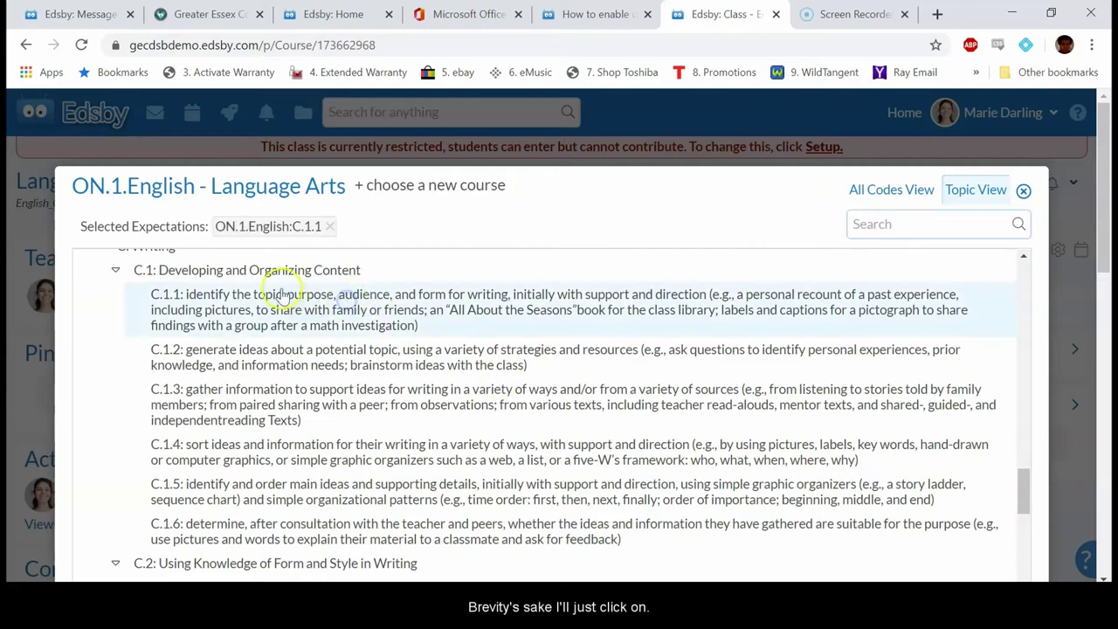
click(279, 273)
click(295, 417)
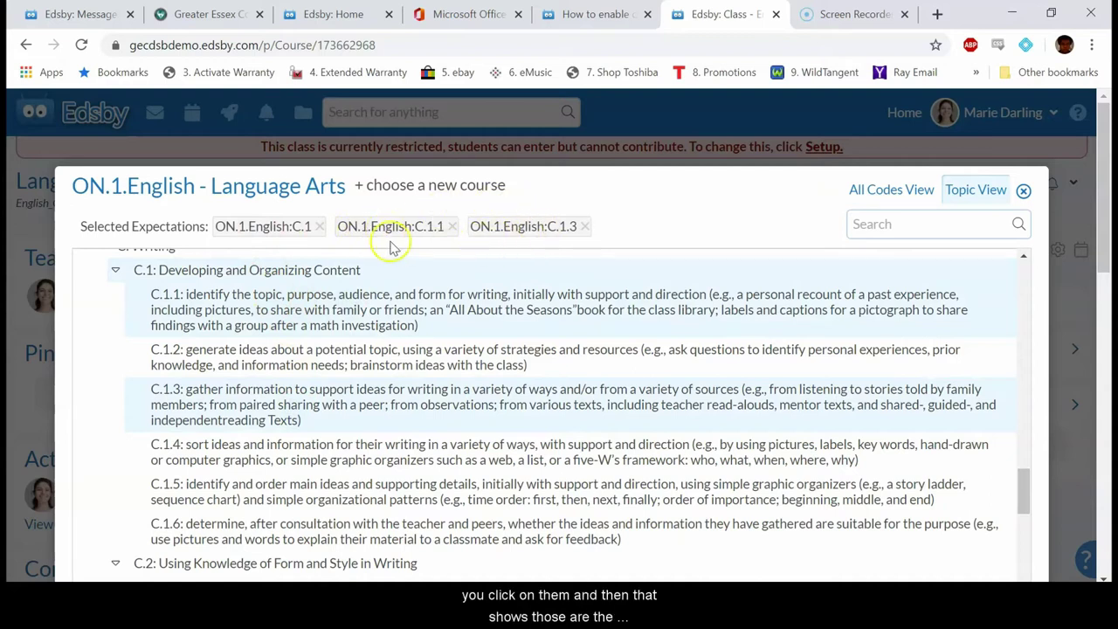
Remove expectation C.1 from the selected expectations and apply the selection to the assessment
click(319, 227)
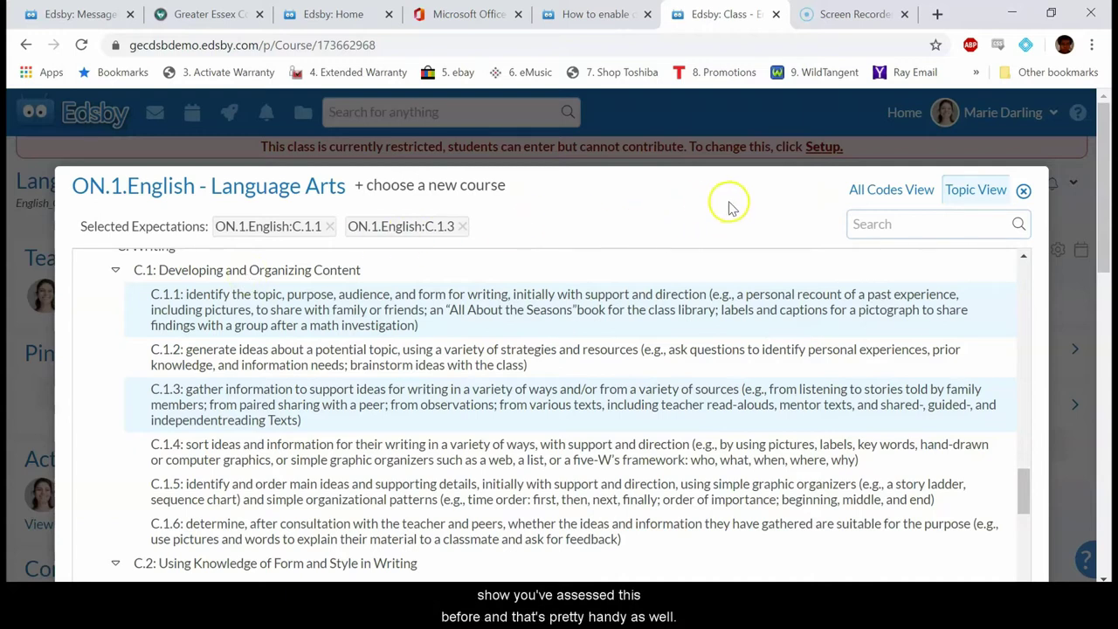
scroll(730, 206, down, 3)
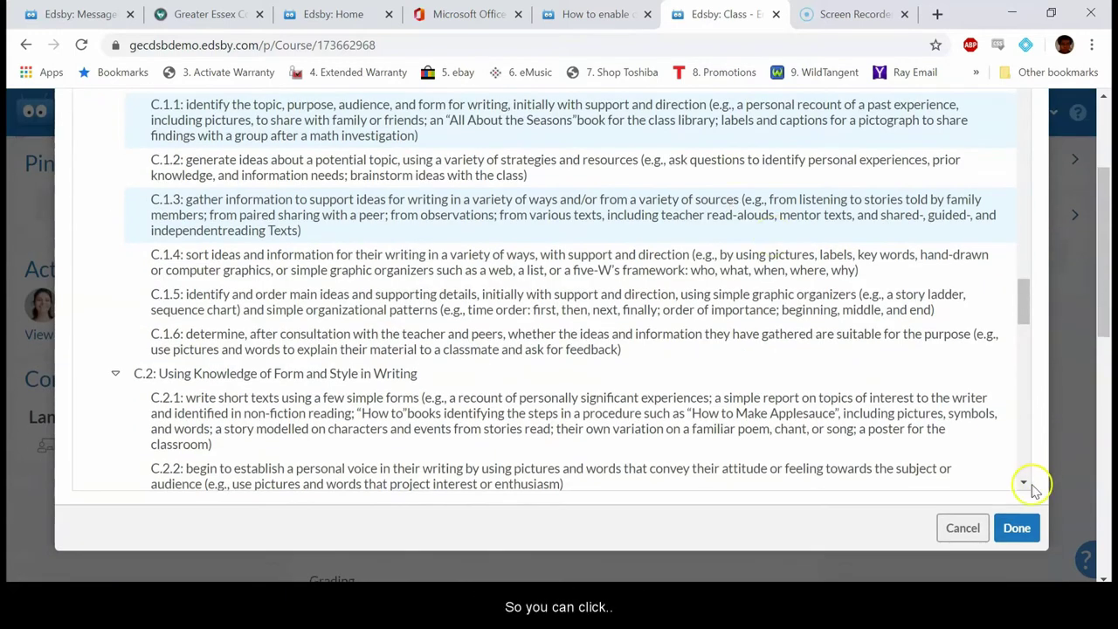
click(1016, 529)
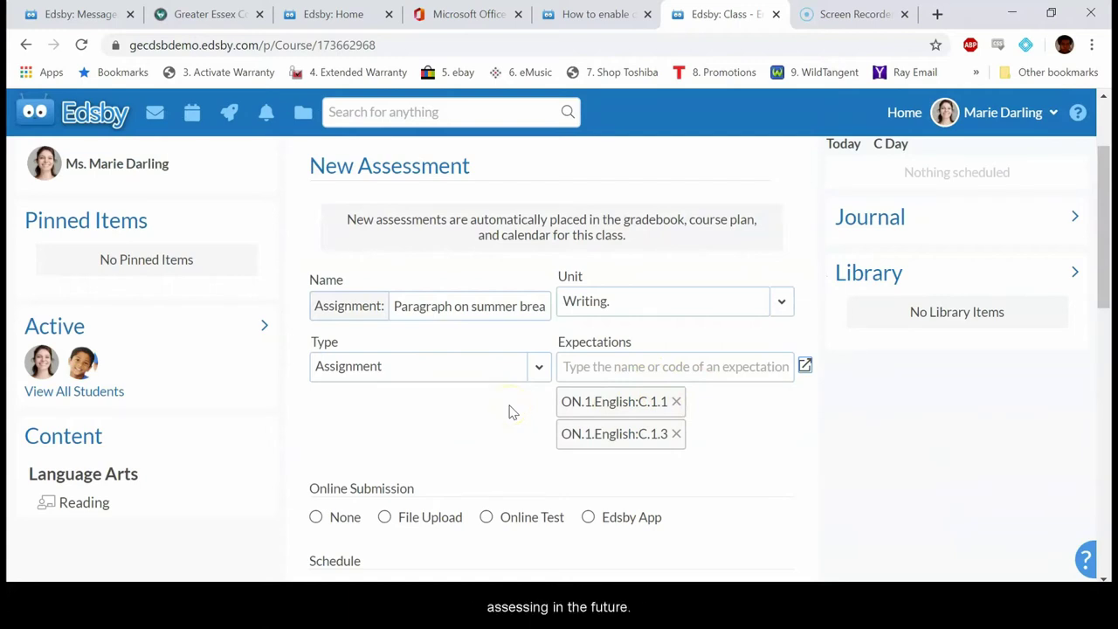
Set the assessment's online submission method to File Upload
scroll(509, 410, down, 1)
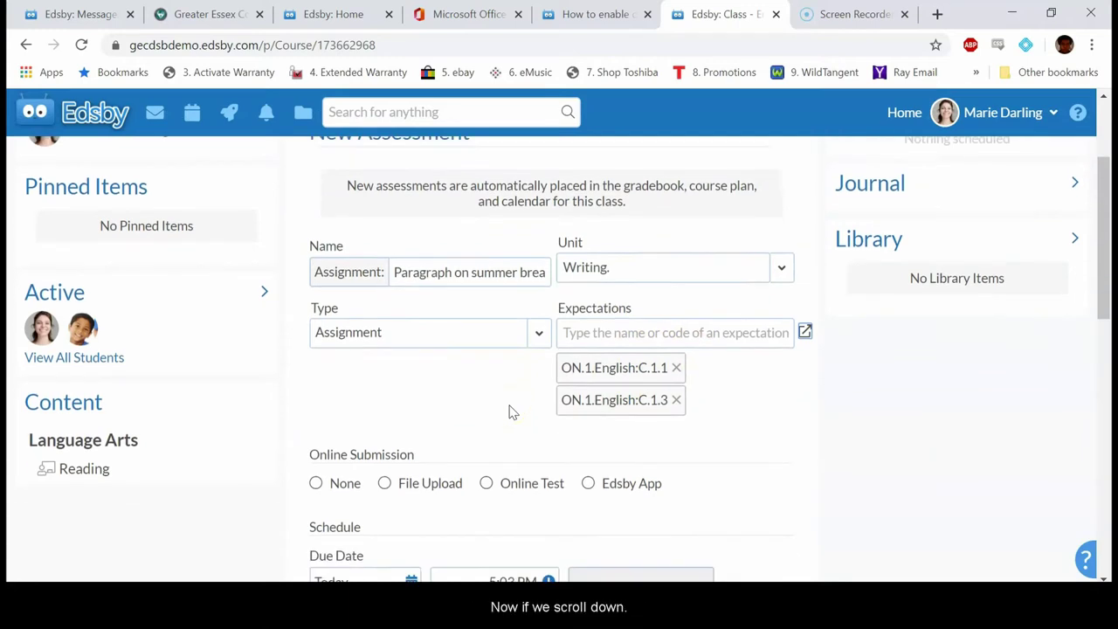
click(758, 345)
drag(1105, 260, 1107, 331)
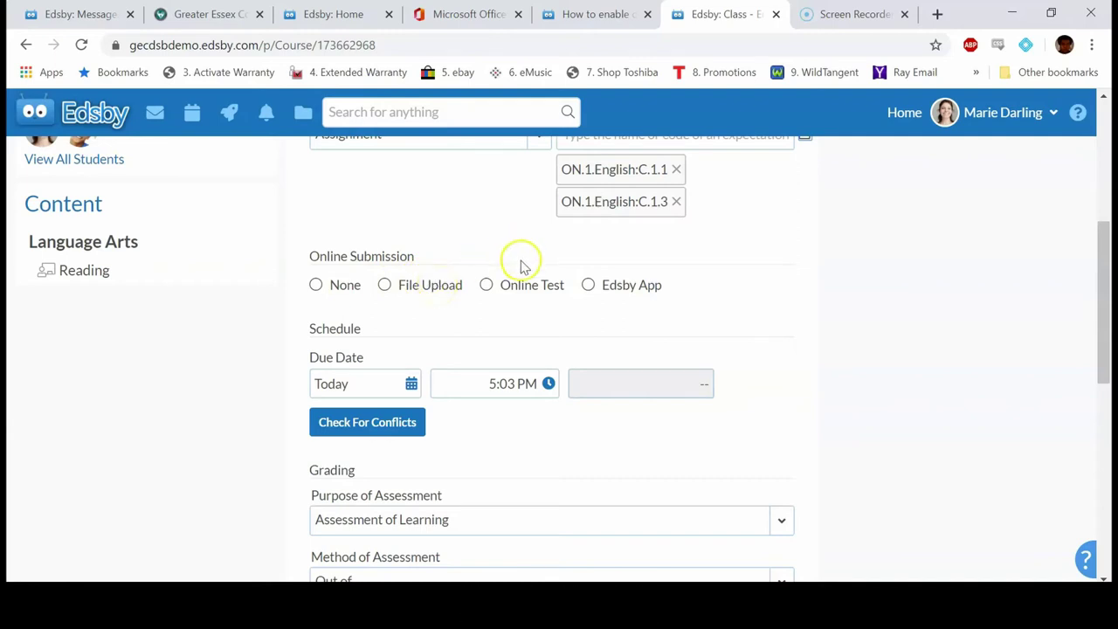
click(391, 291)
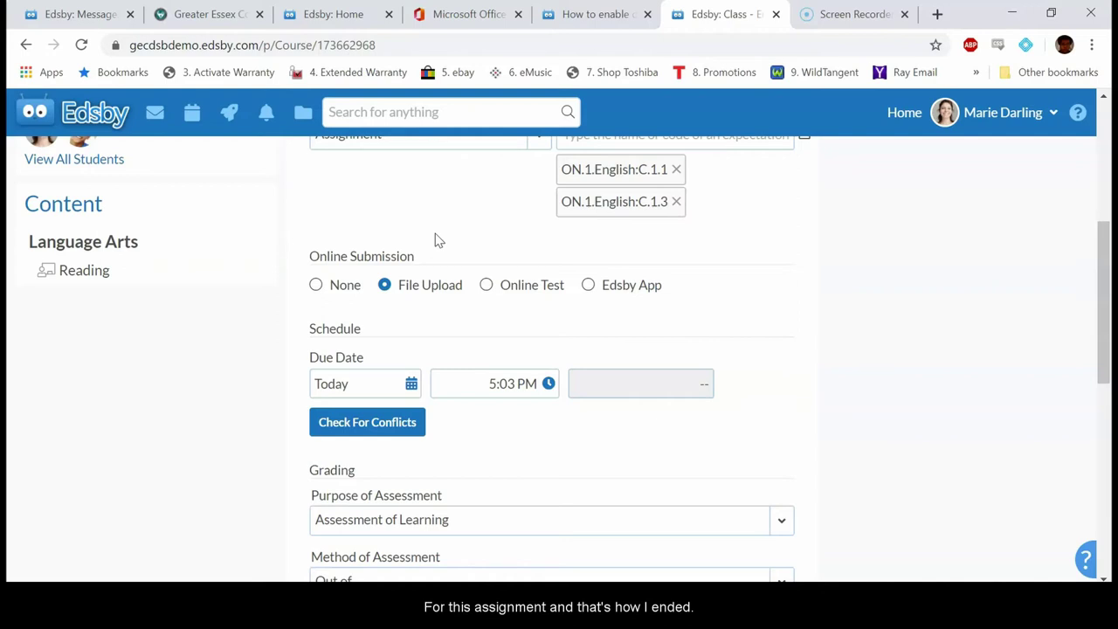
Set the assignment's due date to Friday, April 10, 2020
click(499, 227)
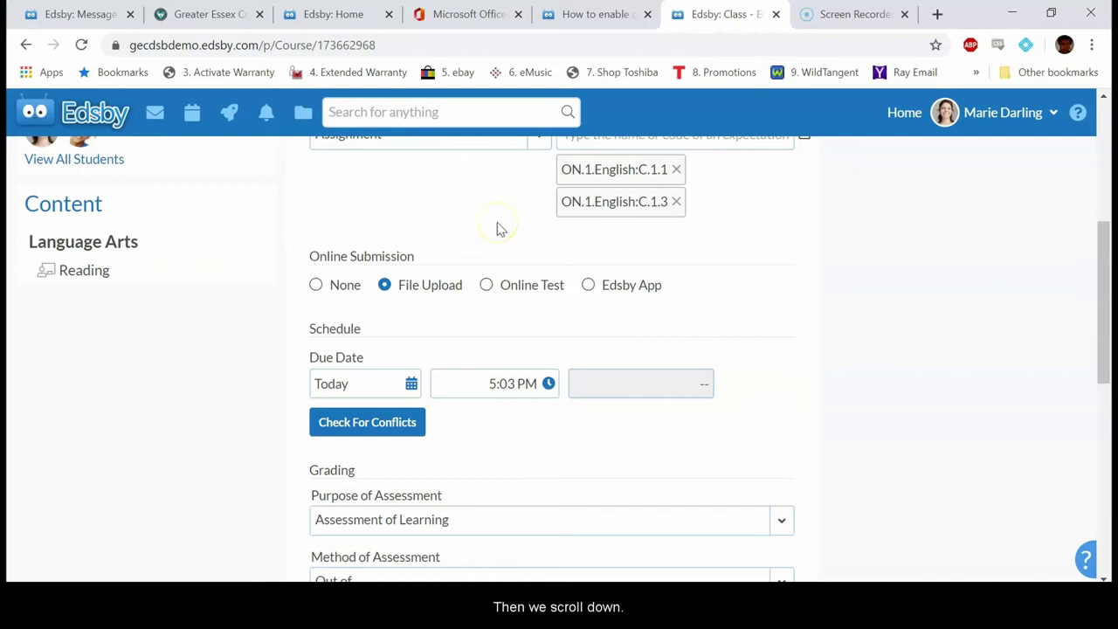
scroll(499, 227, down, 2)
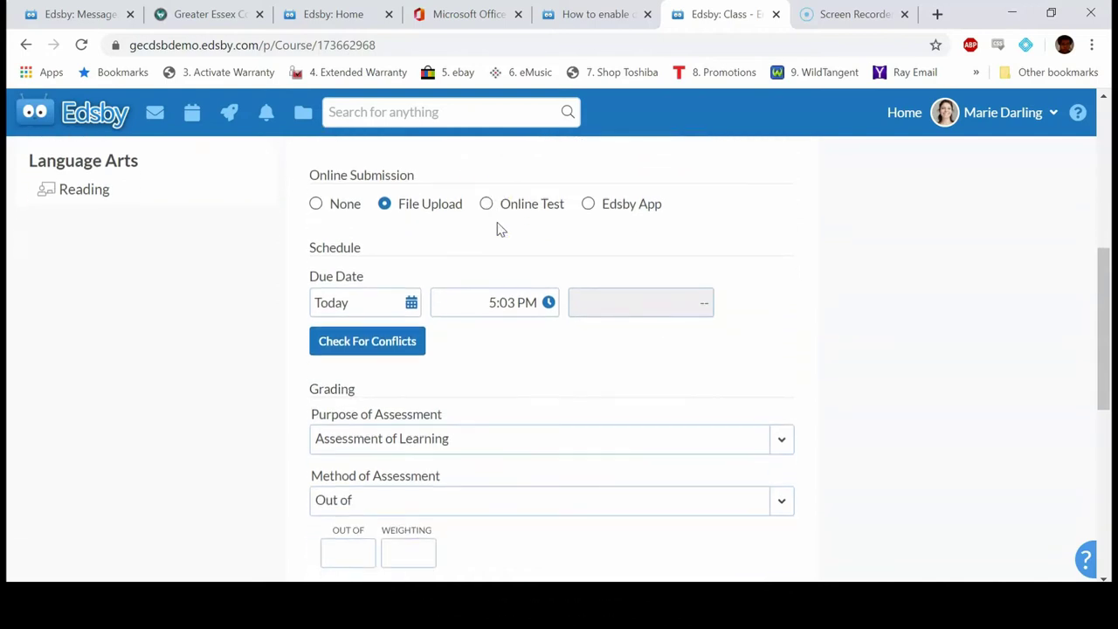
scroll(472, 210, down, 1)
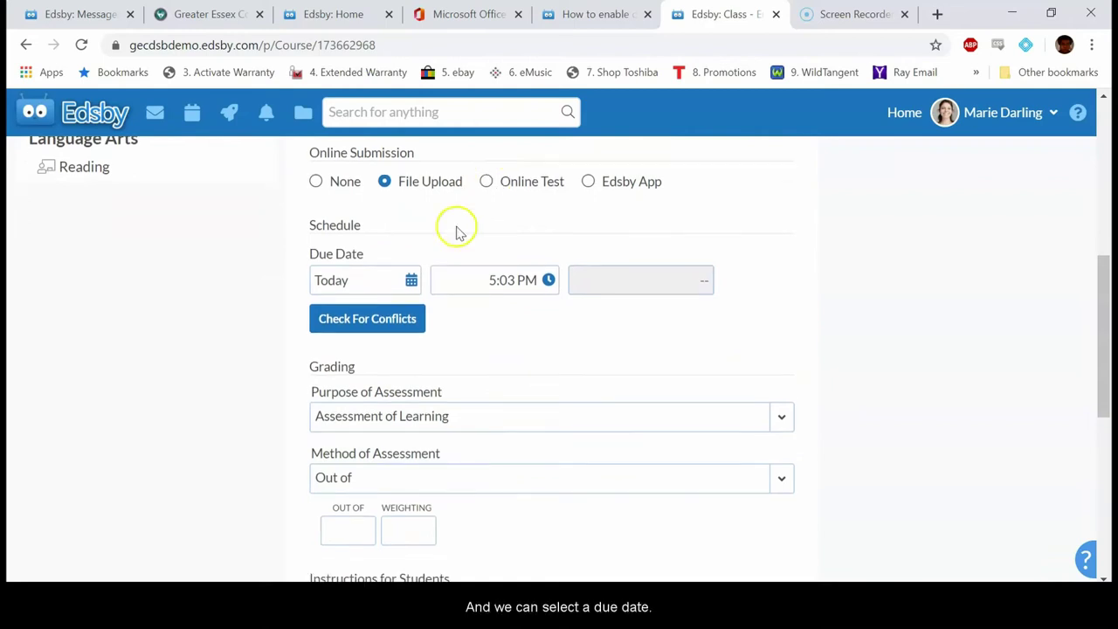
click(408, 280)
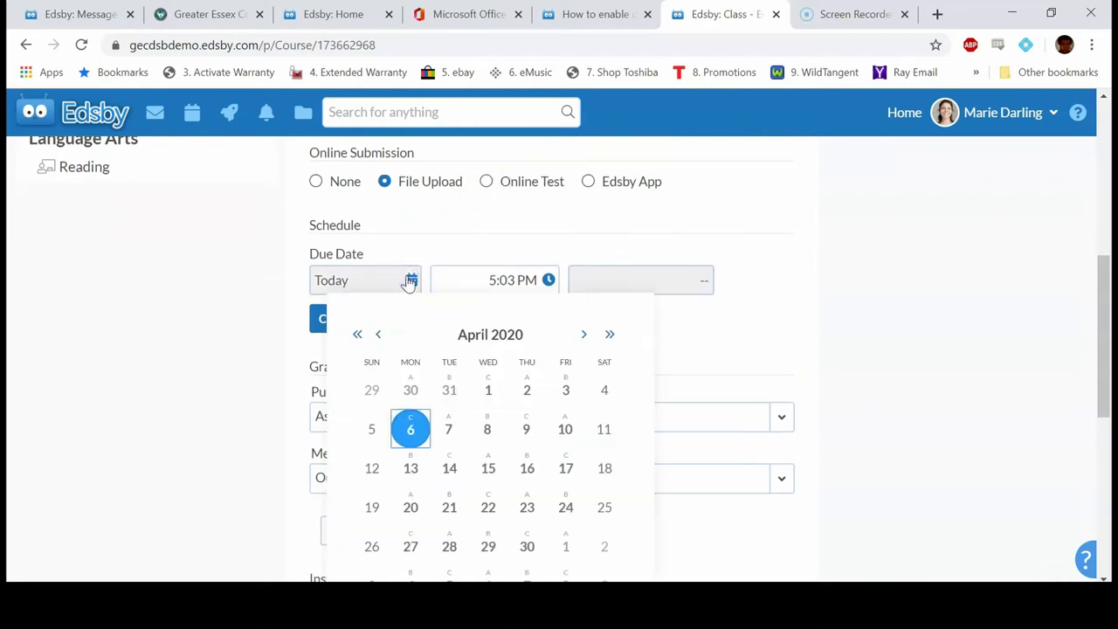
click(562, 430)
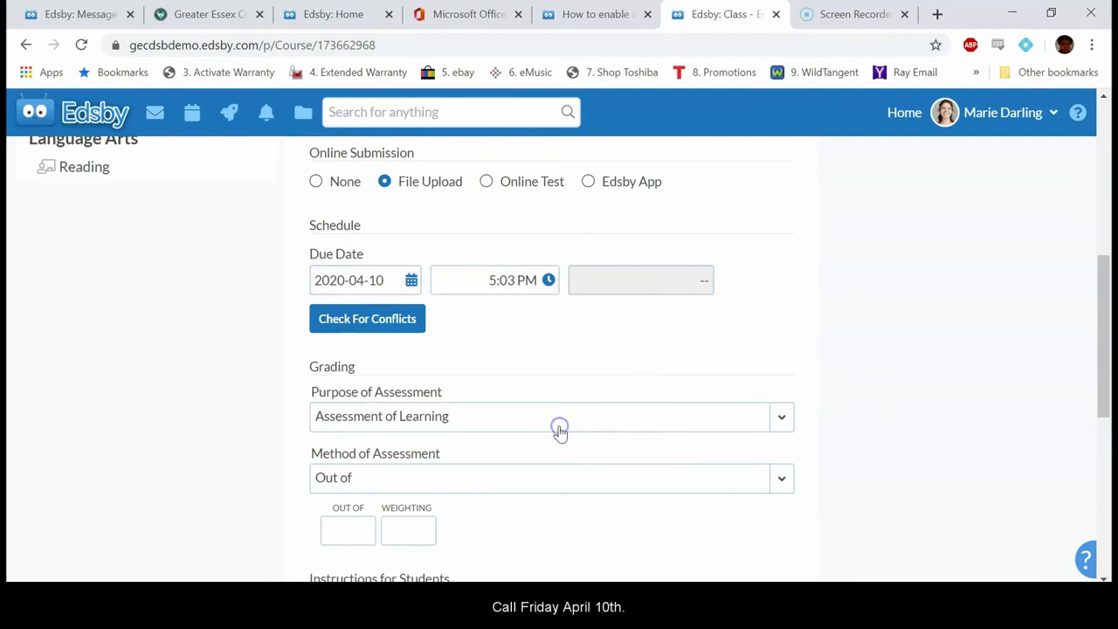
Set the assignment's due time to 10:00 PM
click(545, 279)
click(511, 279)
click(497, 279)
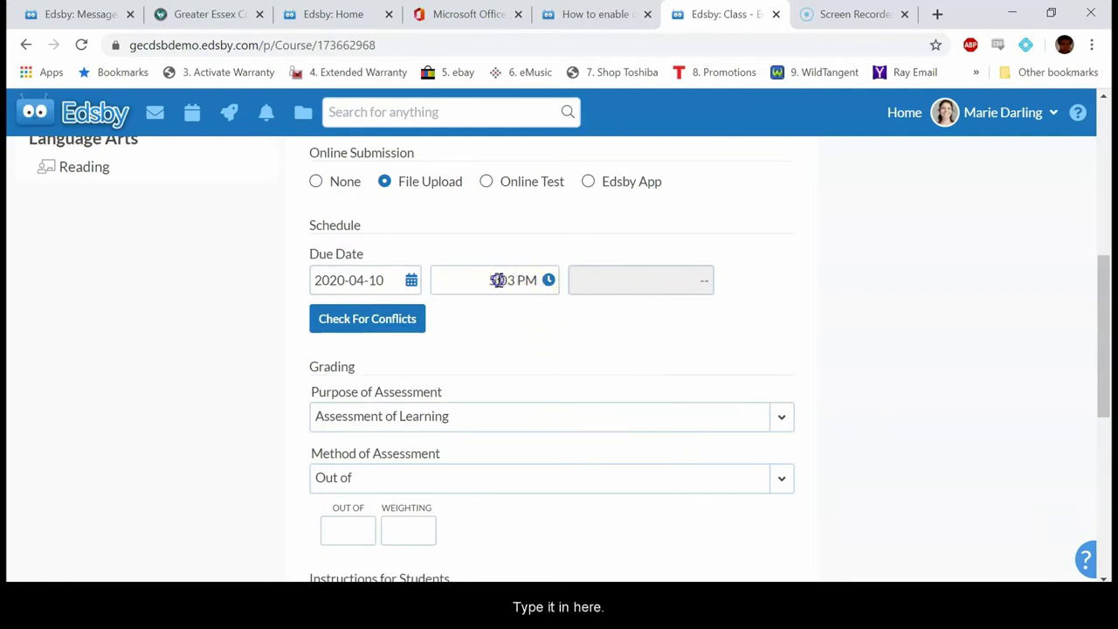
key(BackSpace)
key(BackSpace)
text(10:)
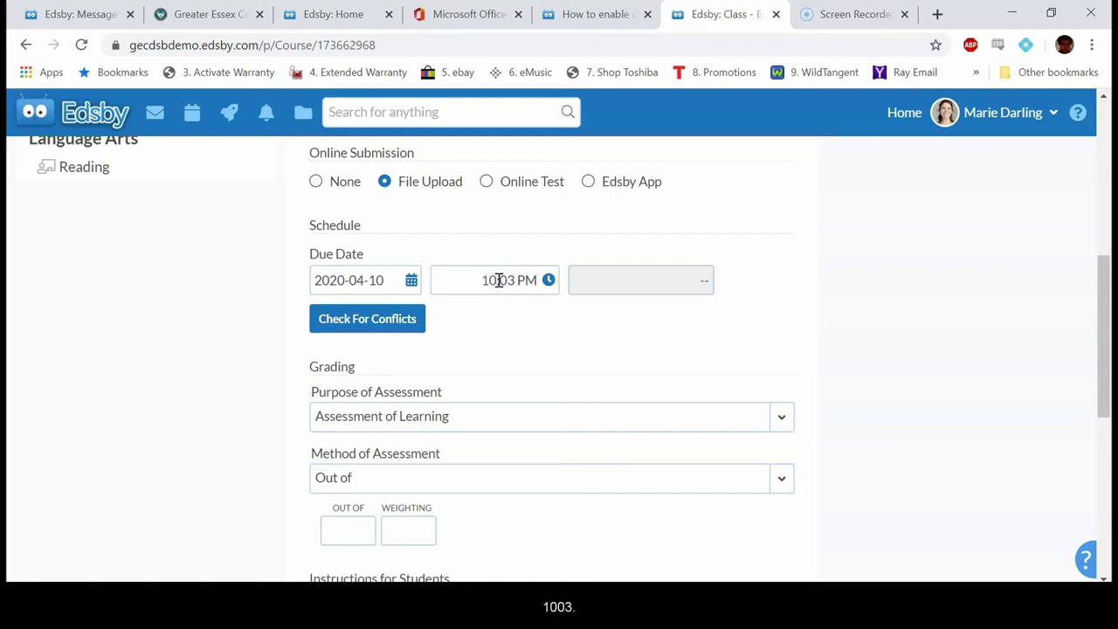
scroll(524, 262, down, 1)
click(495, 185)
key(BackSpace)
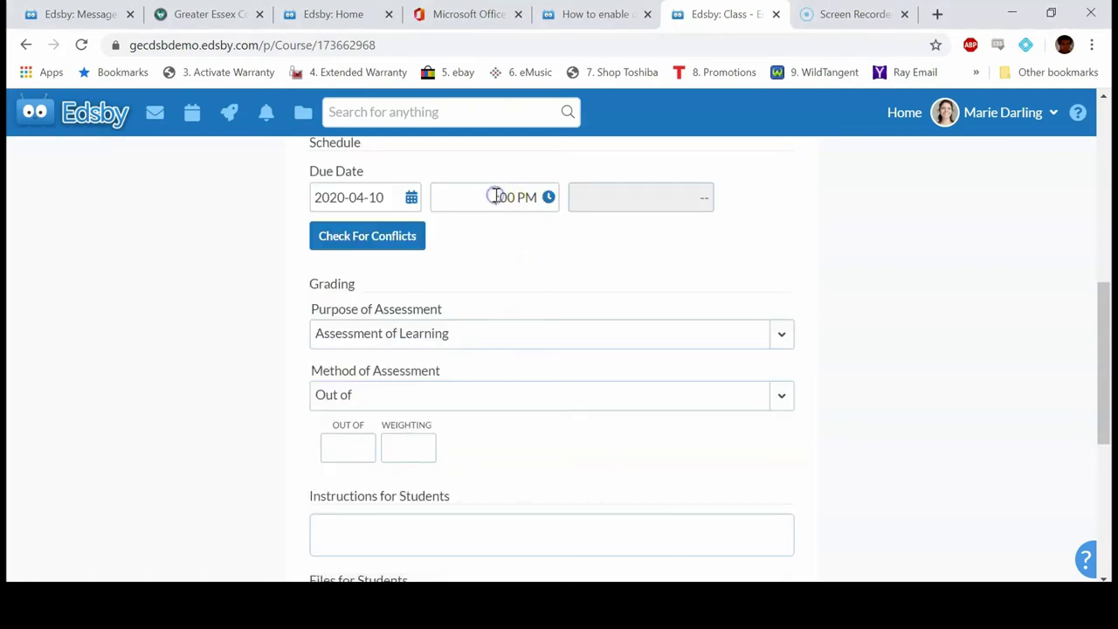
text(10:)
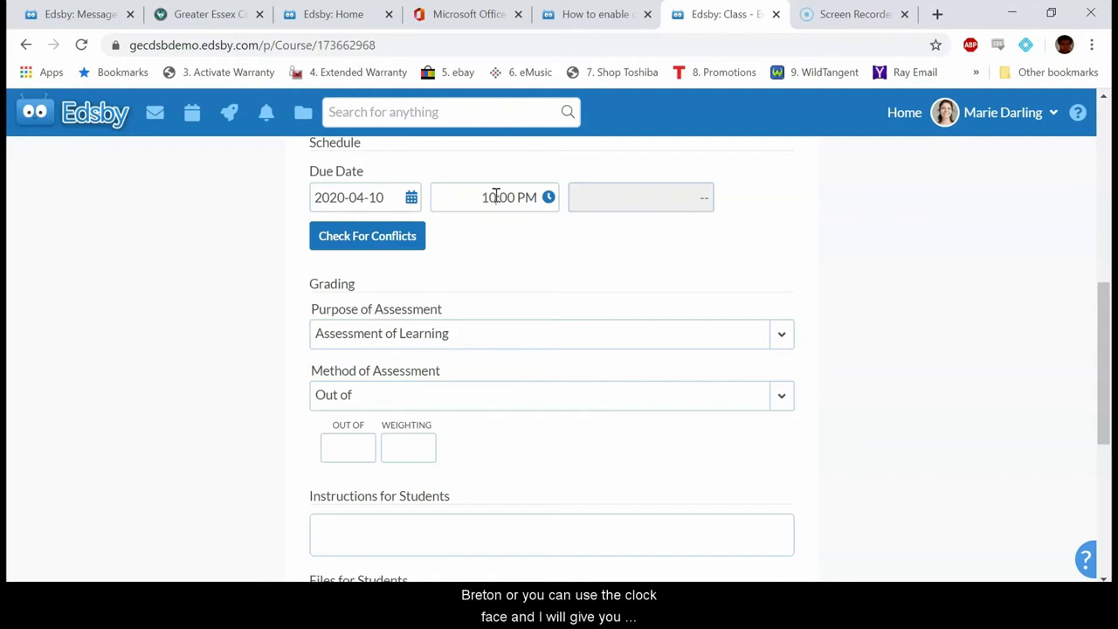
Choose 5:00 PM from the preset times as the assignment's due time
click(548, 199)
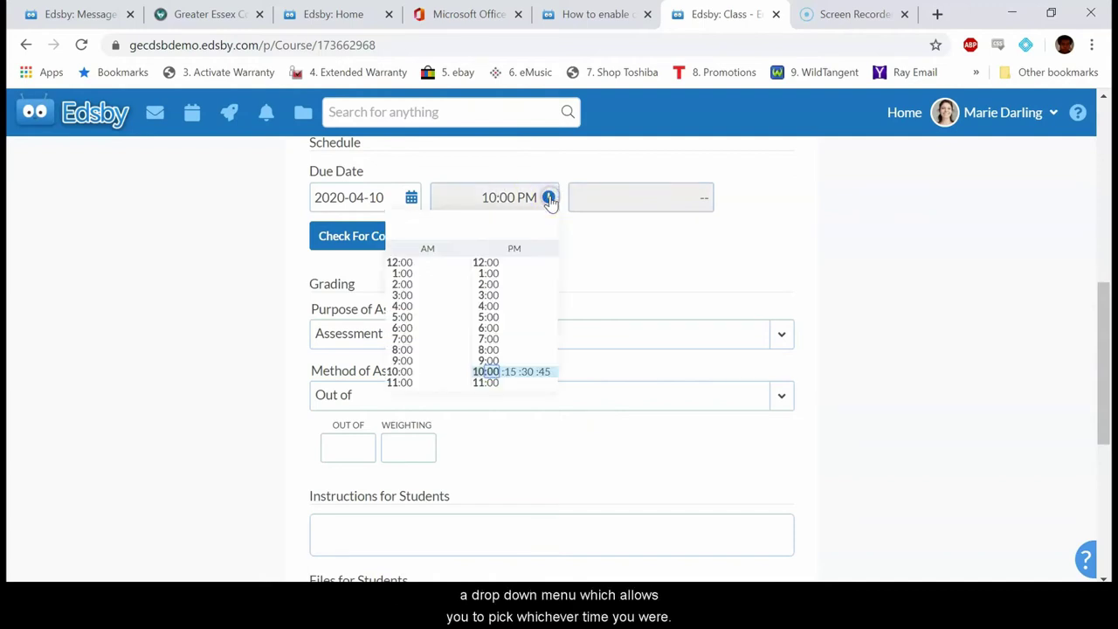
click(488, 318)
scroll(496, 255, down, 1)
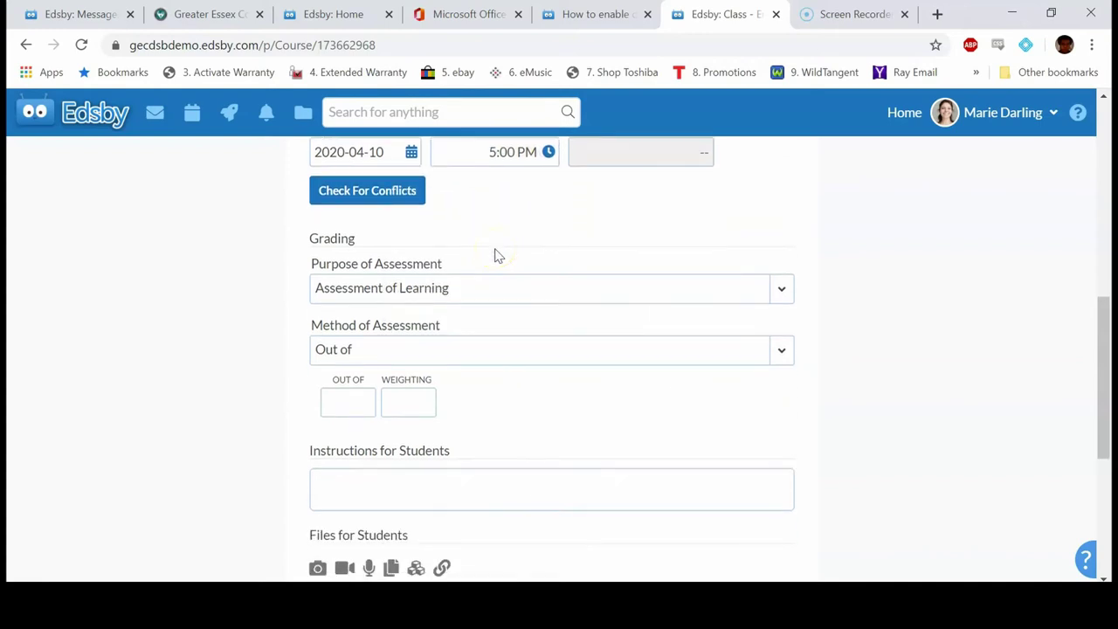
Set the purpose of assessment to Assessment for Learning and the method of assessment to Four Level +/-
scroll(495, 255, down, 1)
click(517, 279)
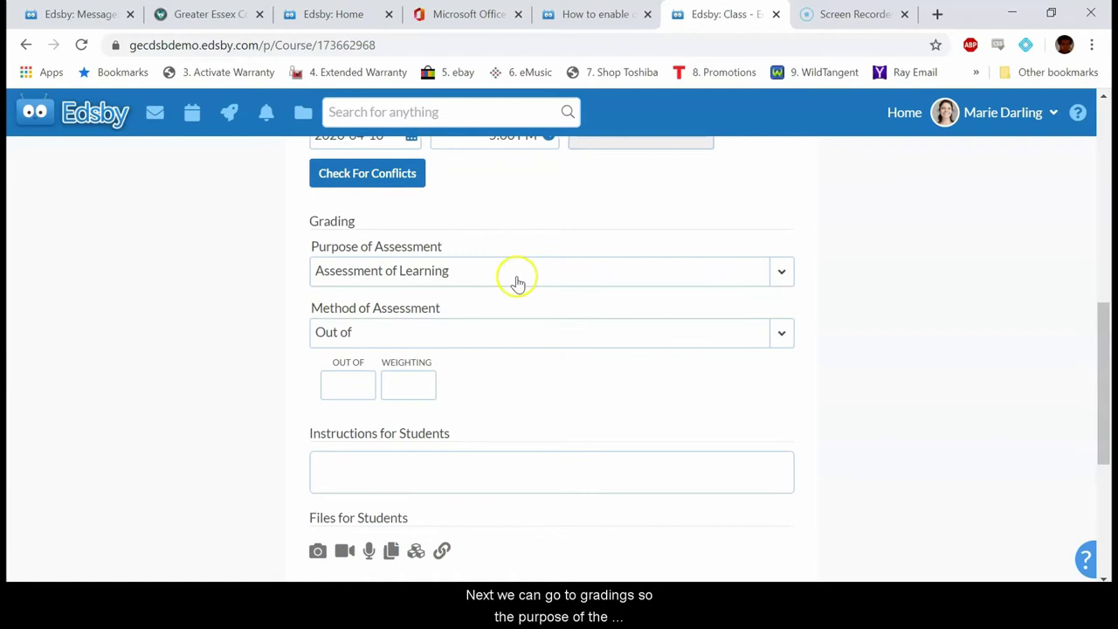
click(516, 280)
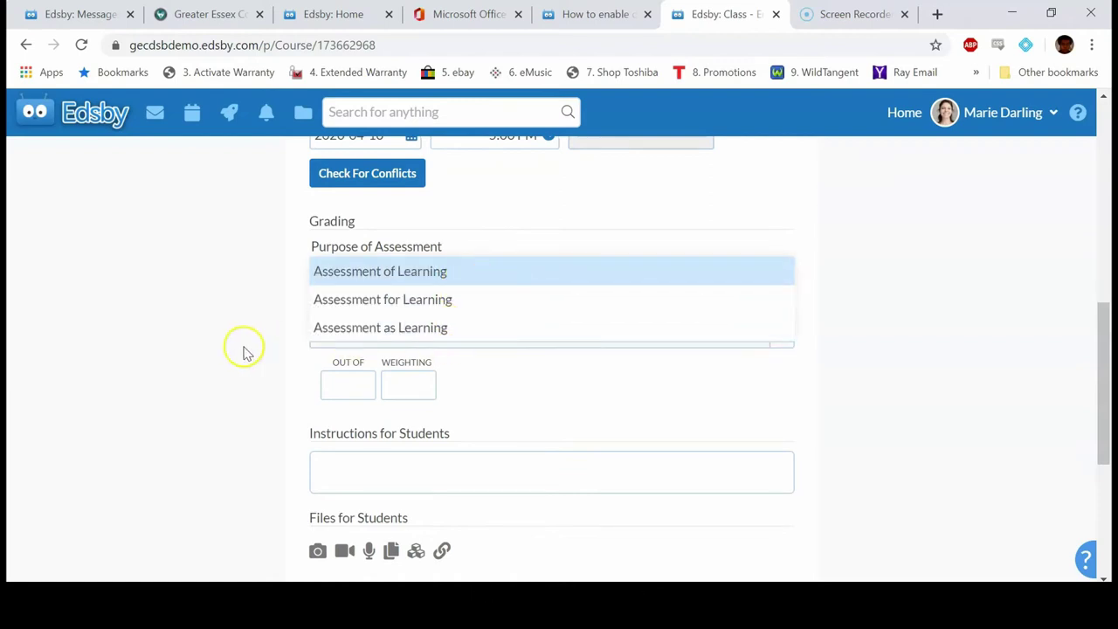
click(379, 307)
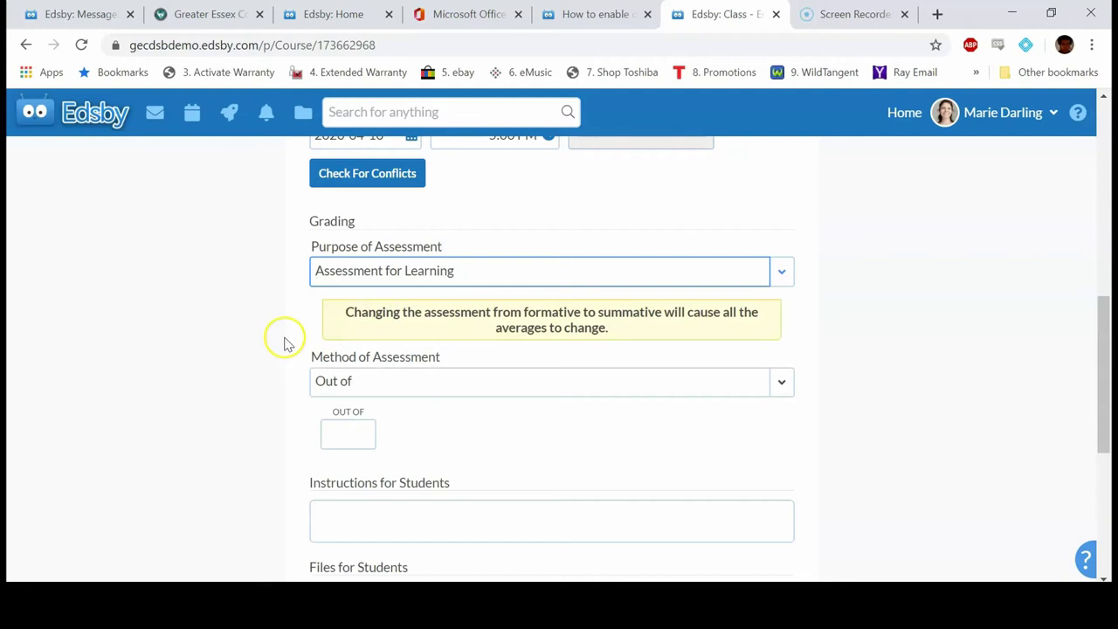
click(330, 384)
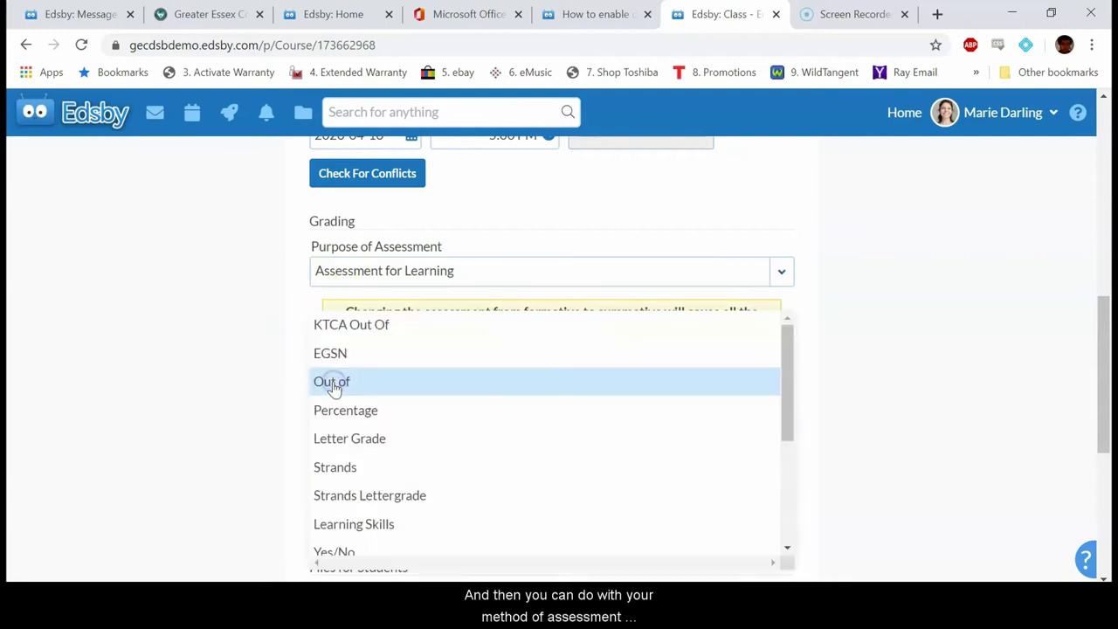
scroll(411, 418, down, 3)
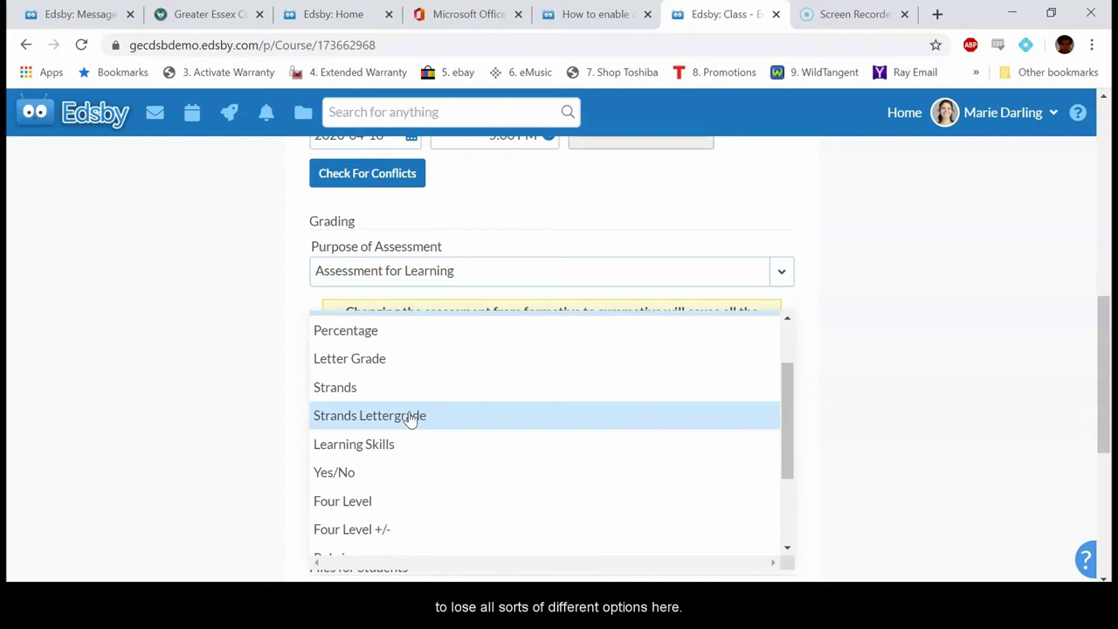
click(374, 530)
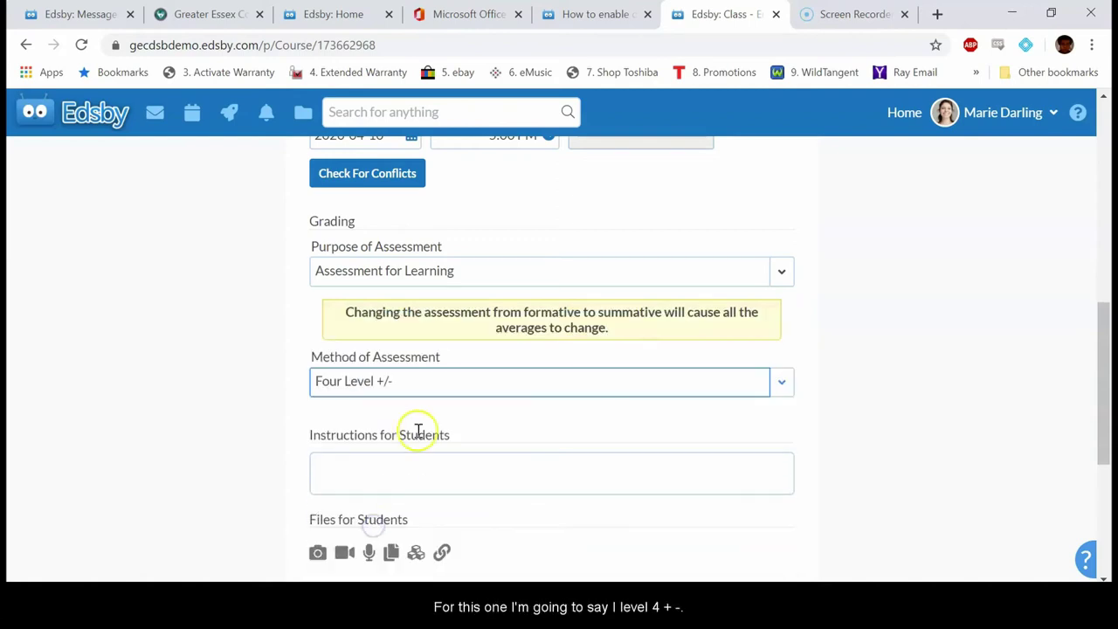
Enter the student instructions "Write a paragraph about your summer break."
click(397, 469)
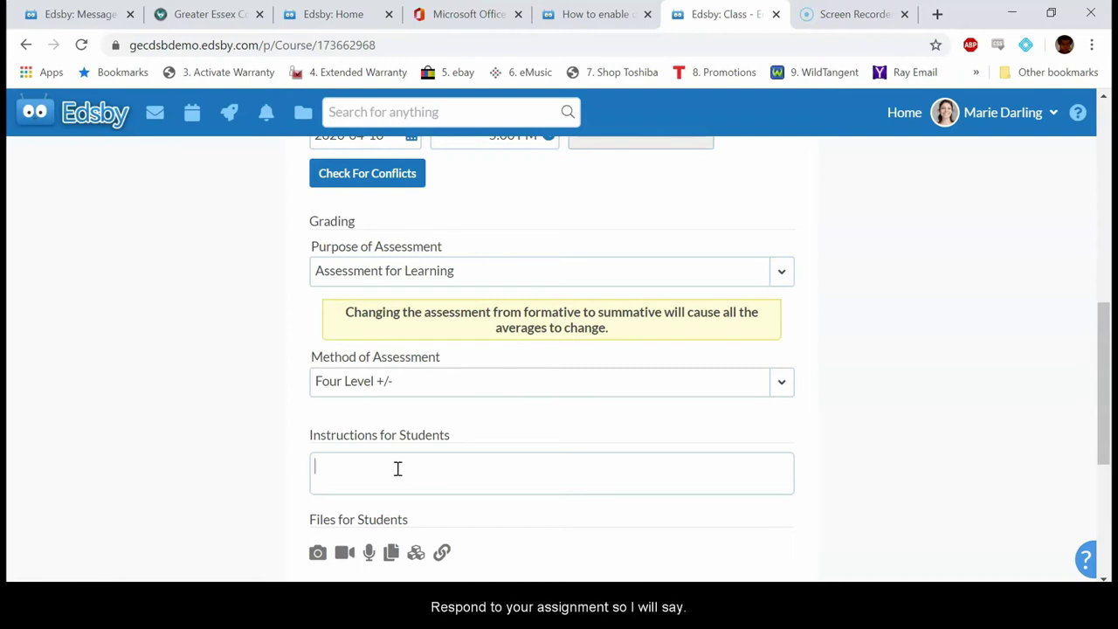
text(Writ)
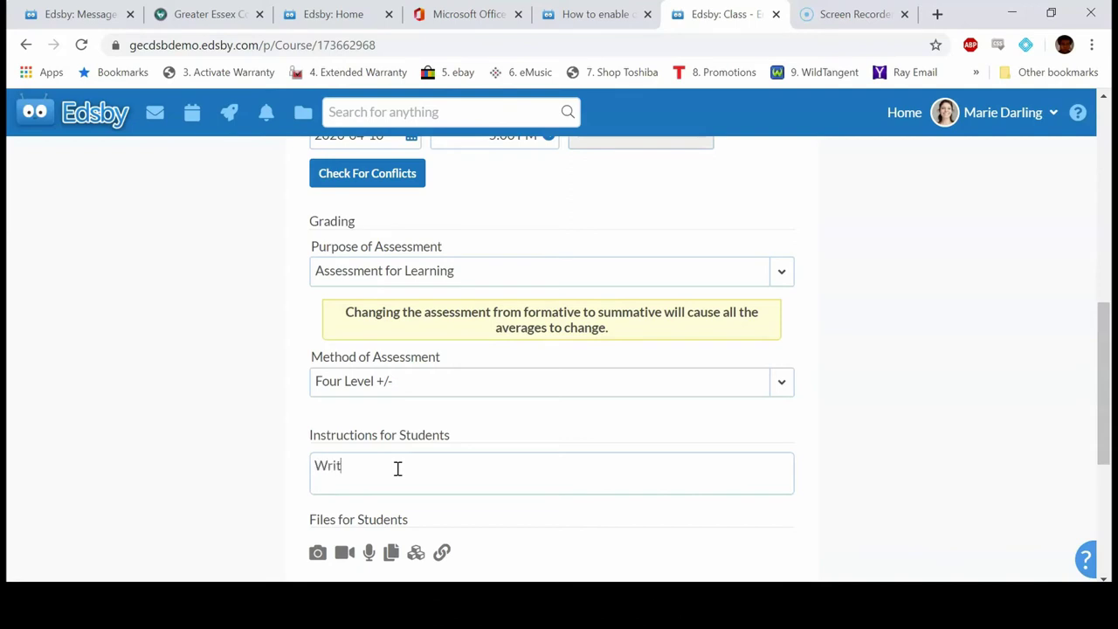
text(e a a)
text(aragra)
text(ph about)
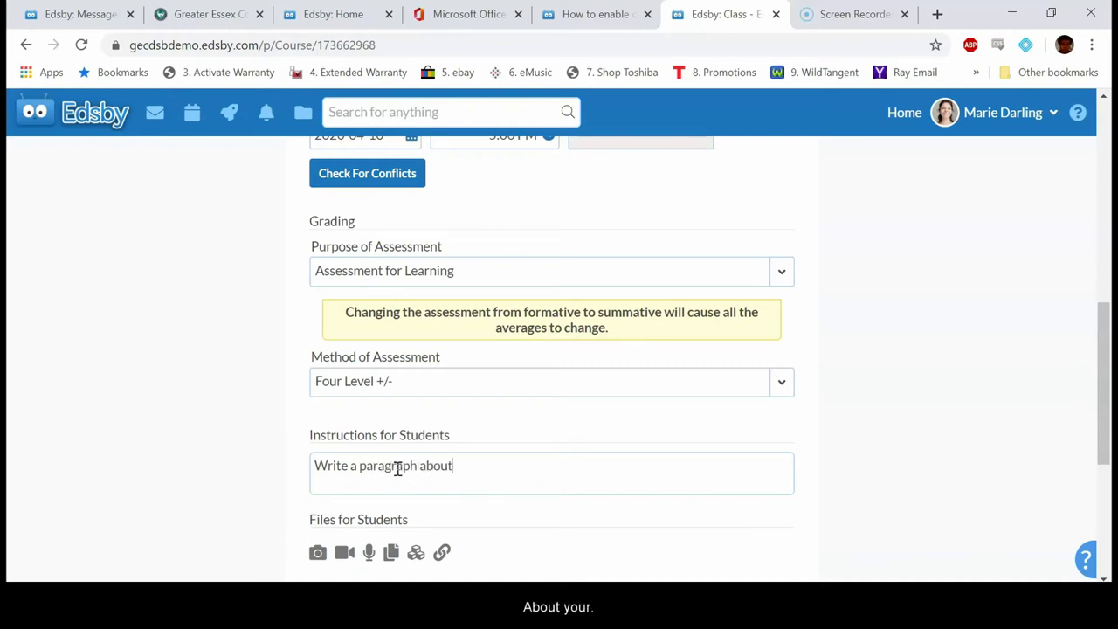
text( your summer break.)
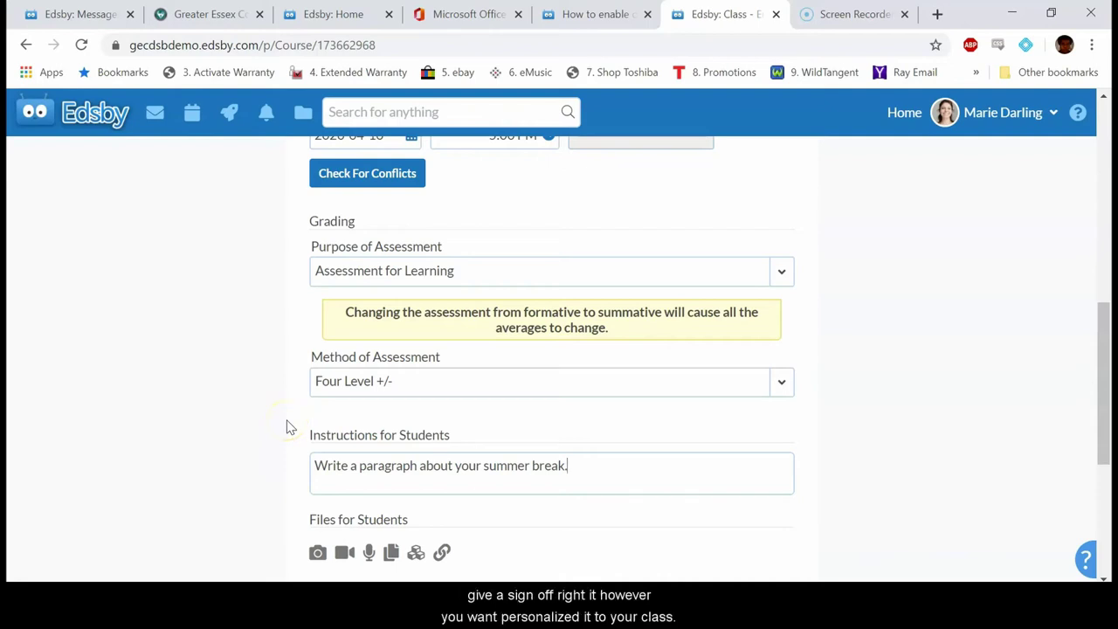
Review the attachment options offered under Files for Students
scroll(290, 428, down, 3)
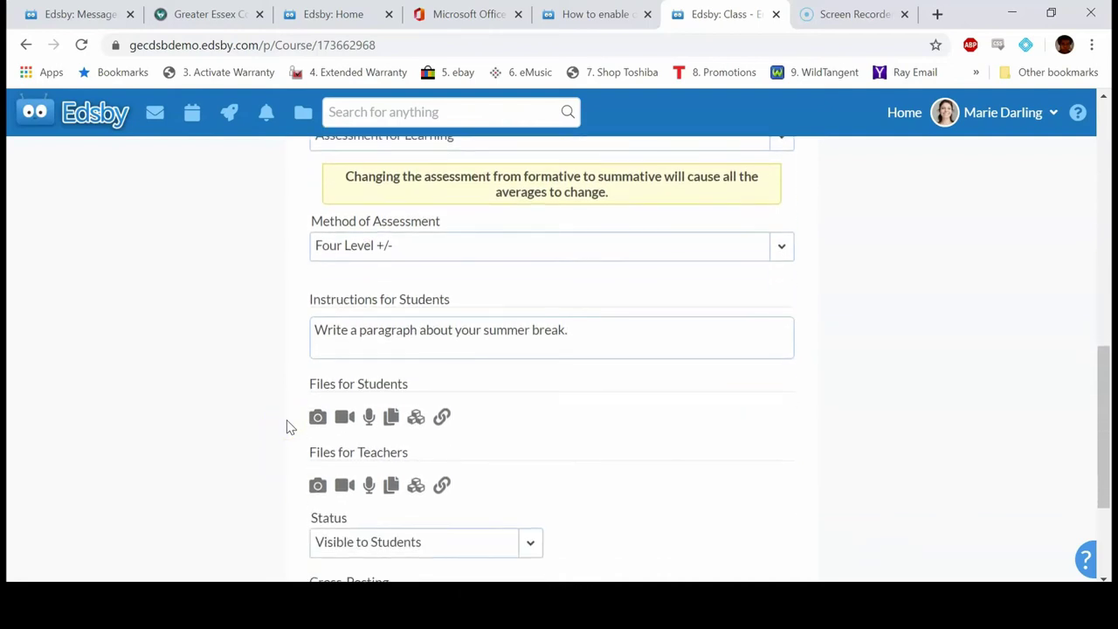
scroll(291, 428, down, 1)
scroll(291, 428, down, 1)
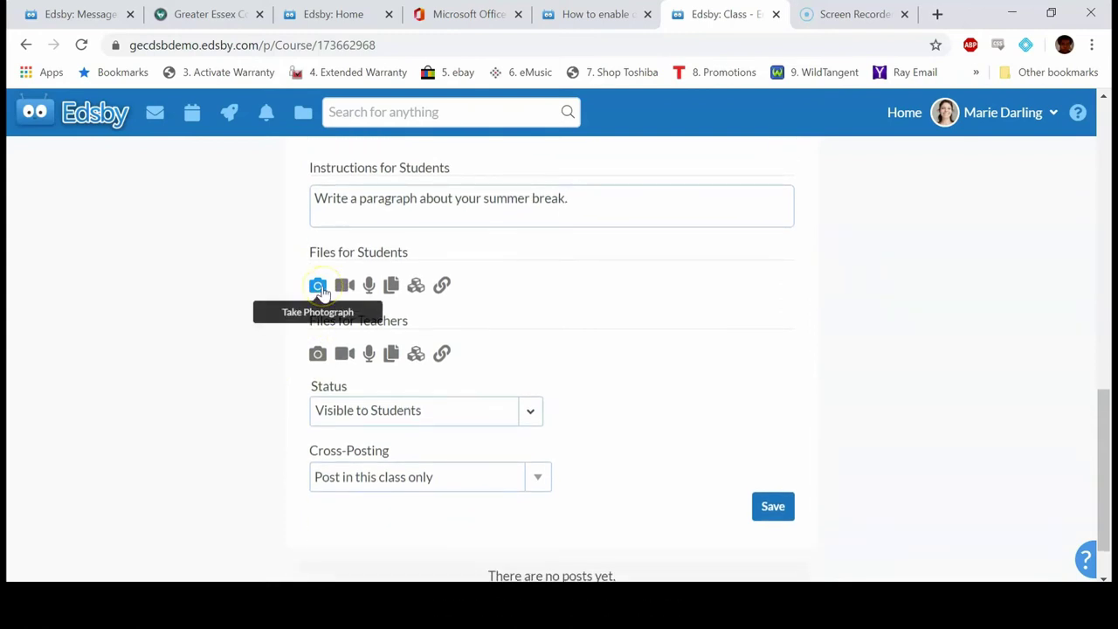
click(381, 289)
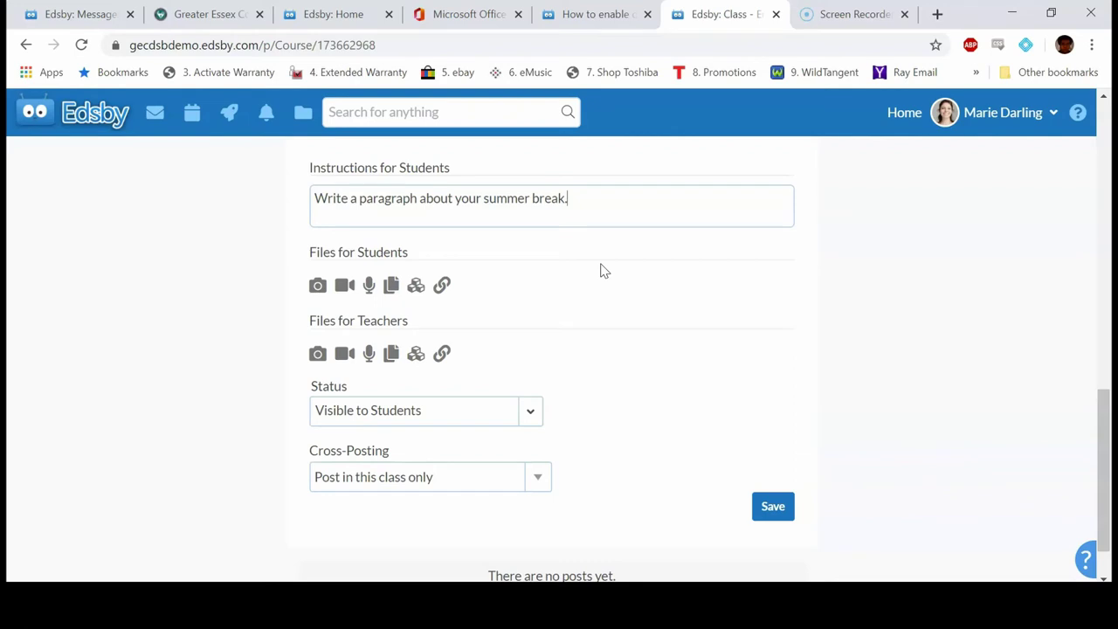
Switch the assignment's status to Hidden from Students and back to Visible to Students
scroll(568, 303, down, 1)
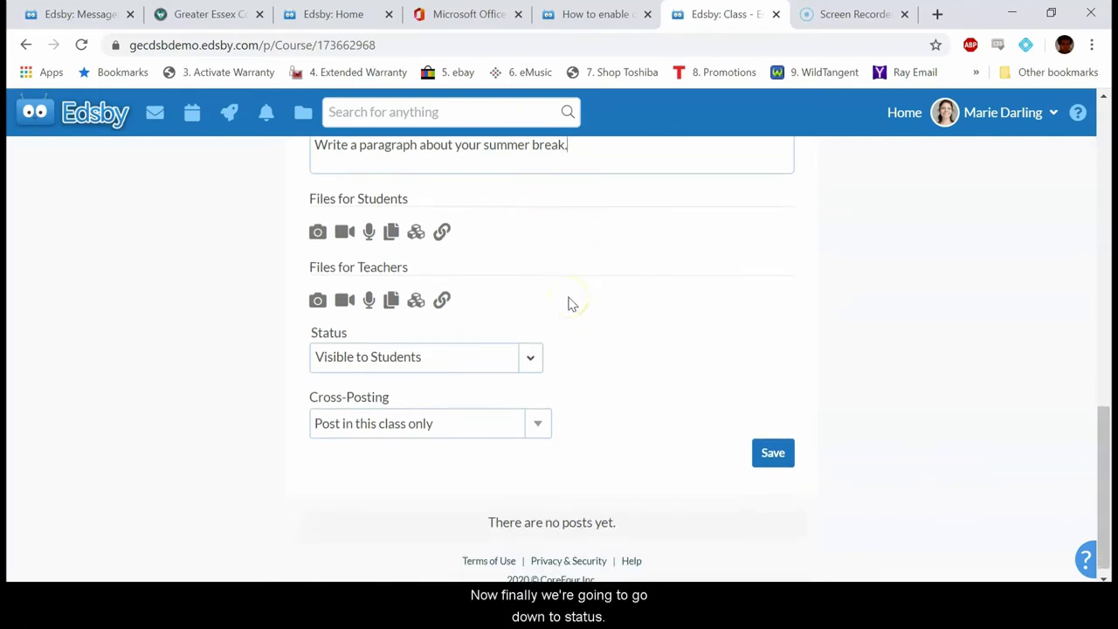
click(530, 357)
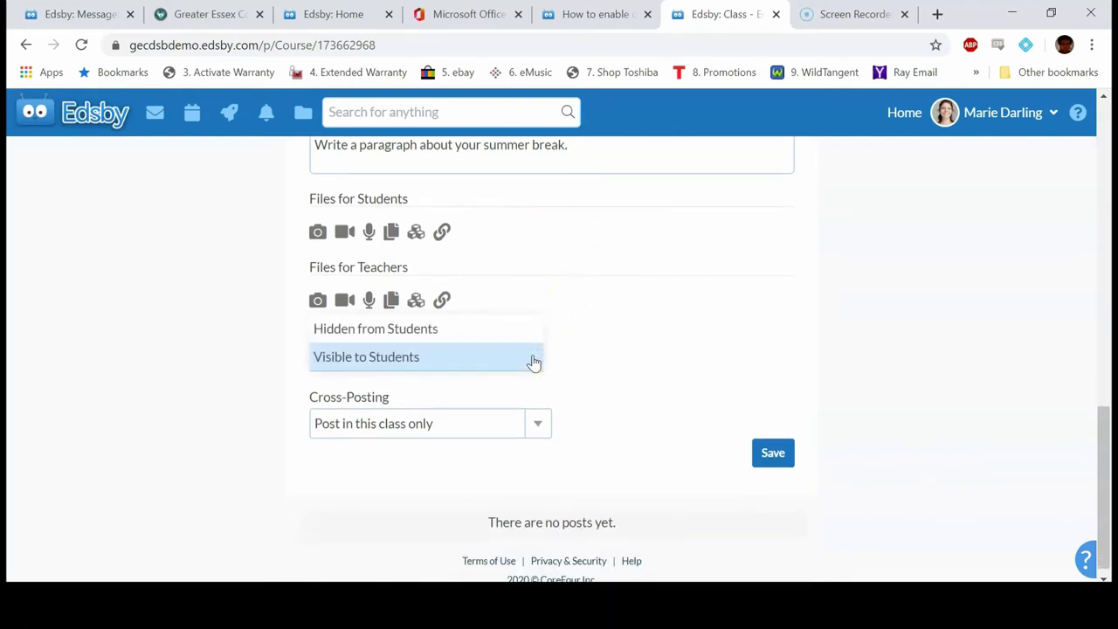
click(477, 338)
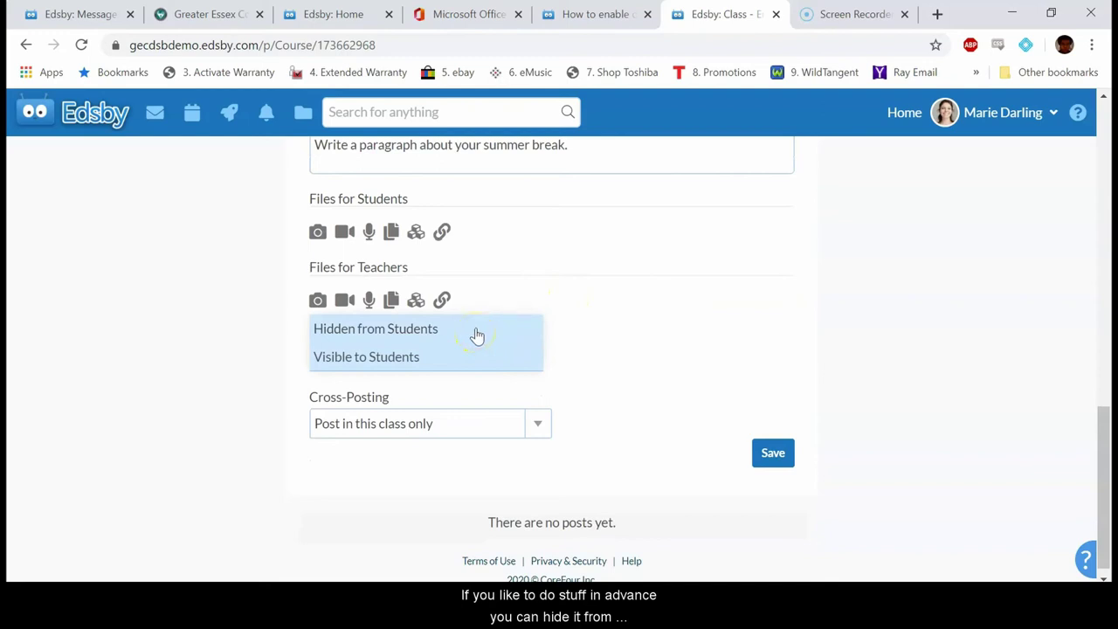
click(477, 338)
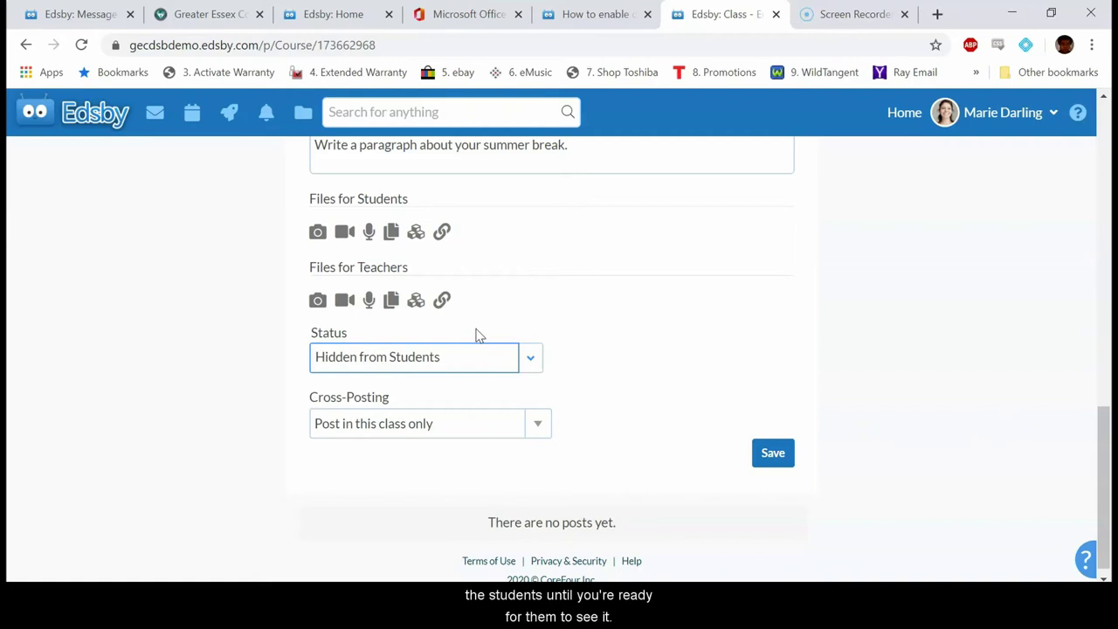
click(530, 358)
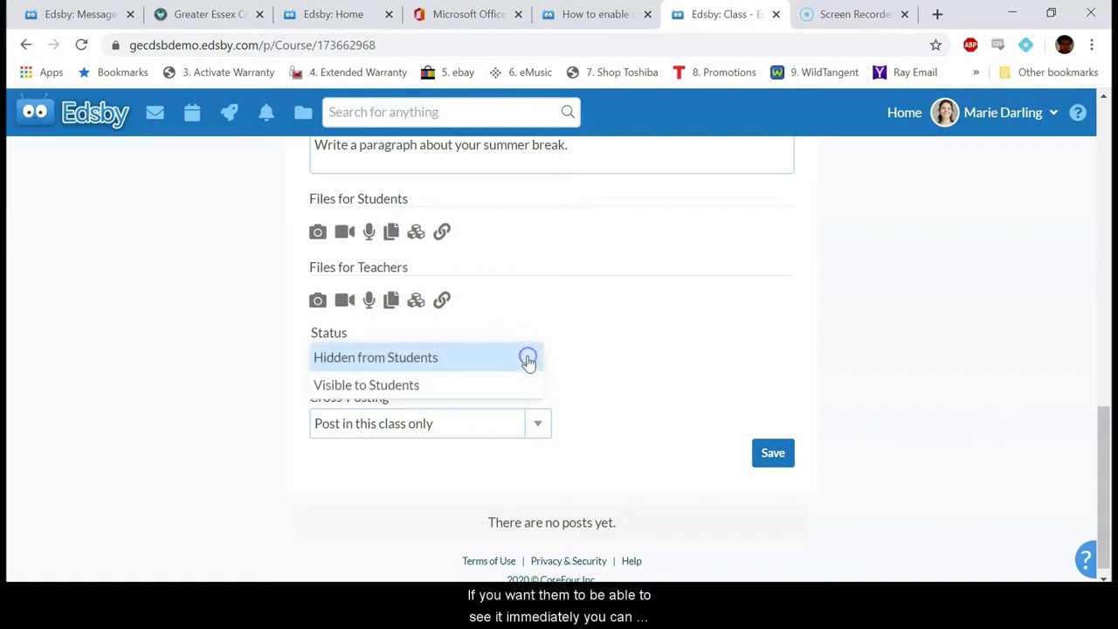
click(471, 387)
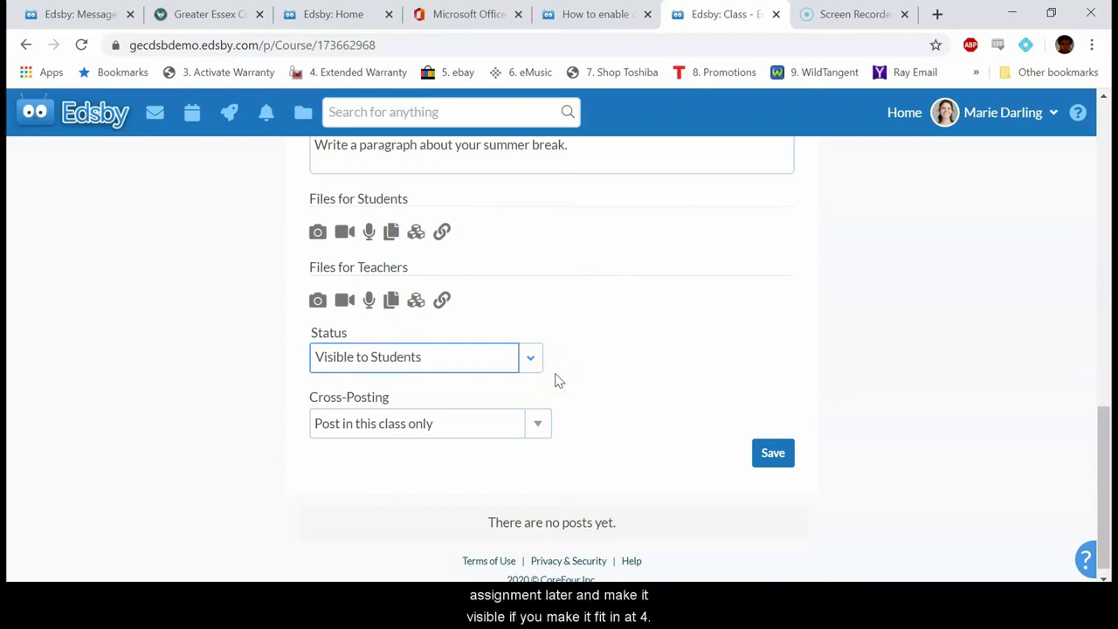
Cross-post the assignment to the Homeroom_GRSK_B class and save it in both classes
click(540, 424)
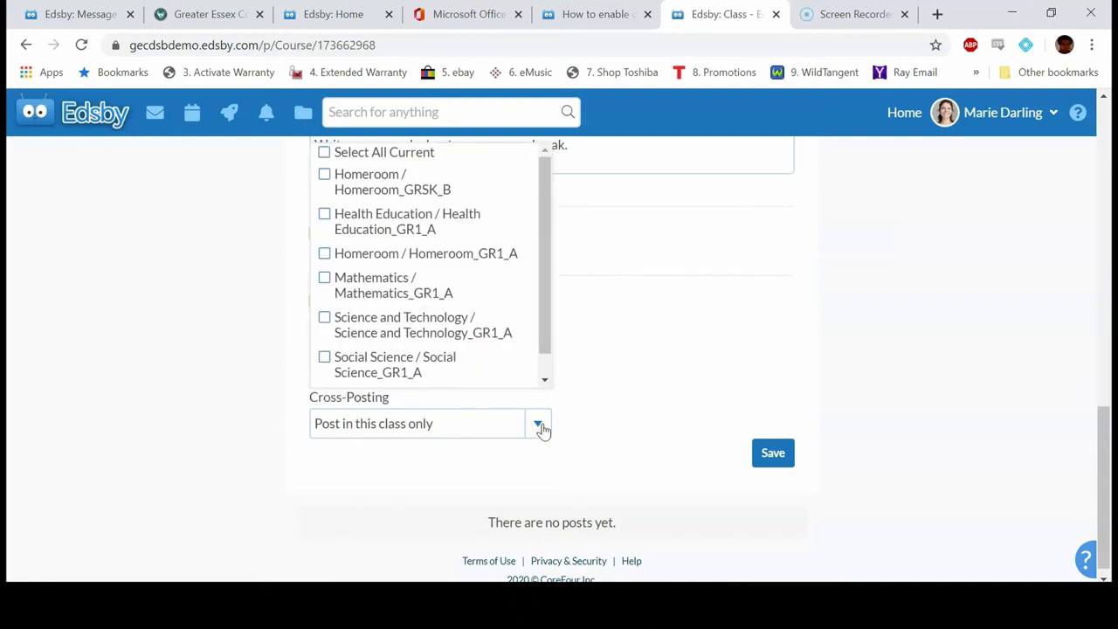
click(325, 178)
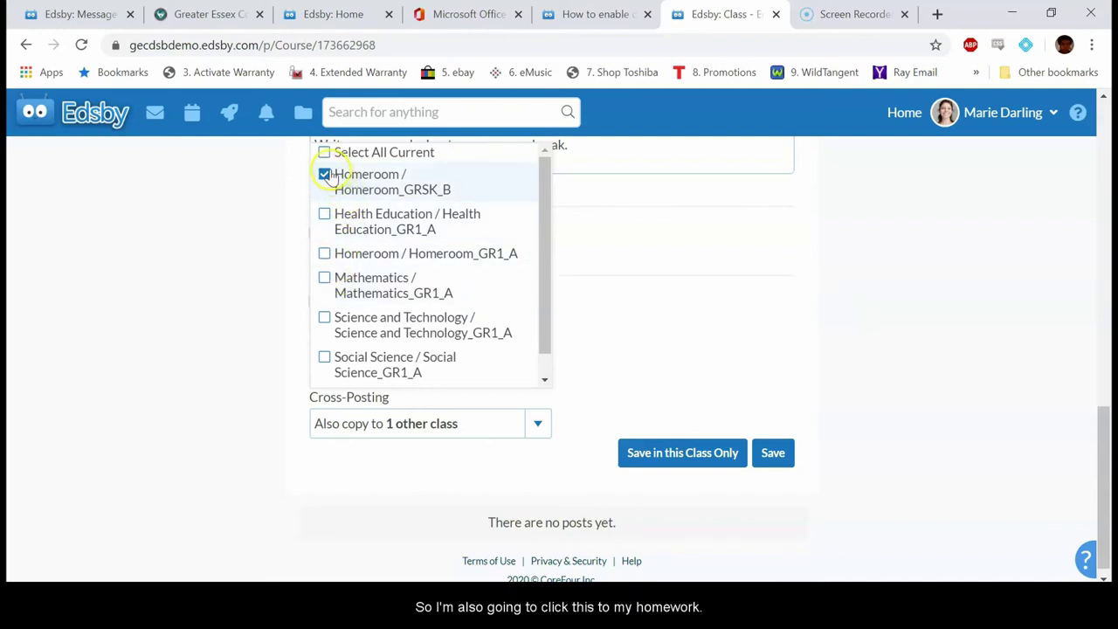
click(674, 339)
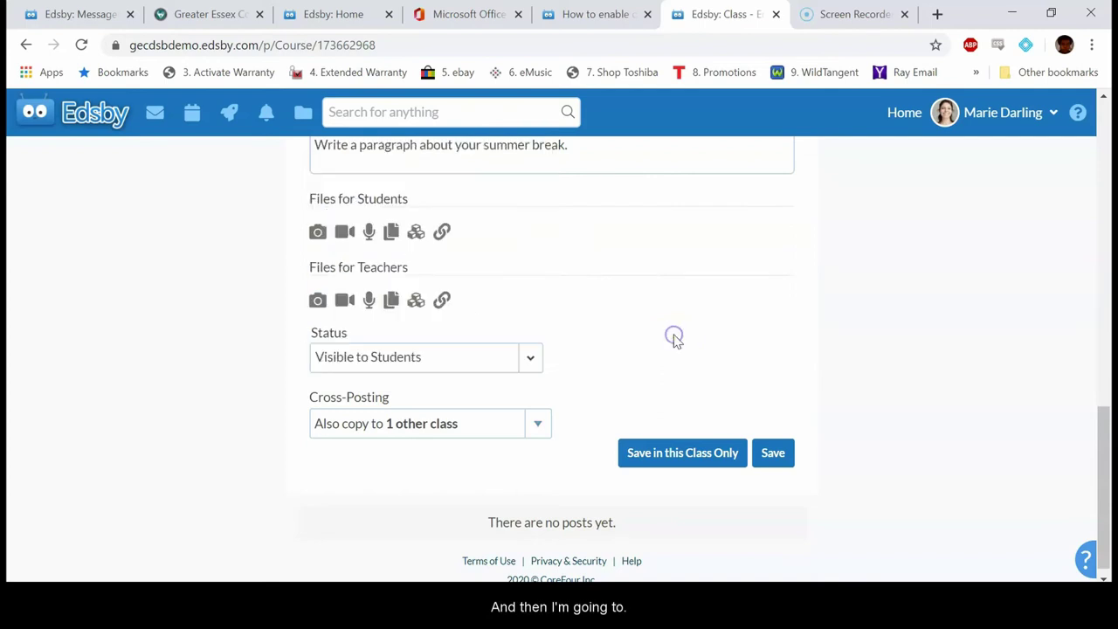
click(774, 463)
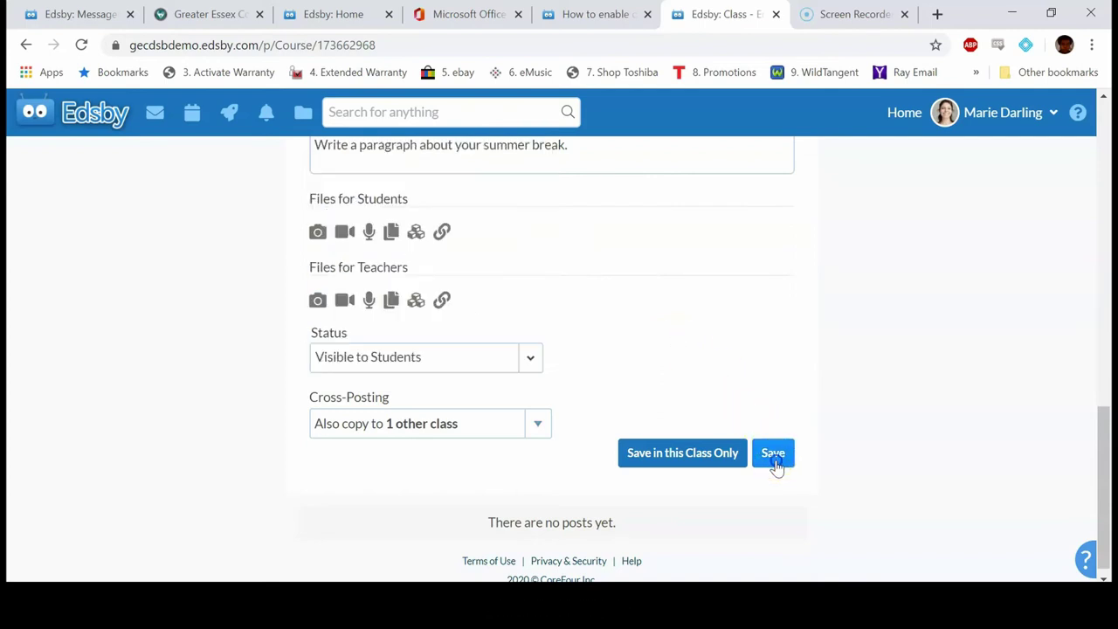
click(778, 442)
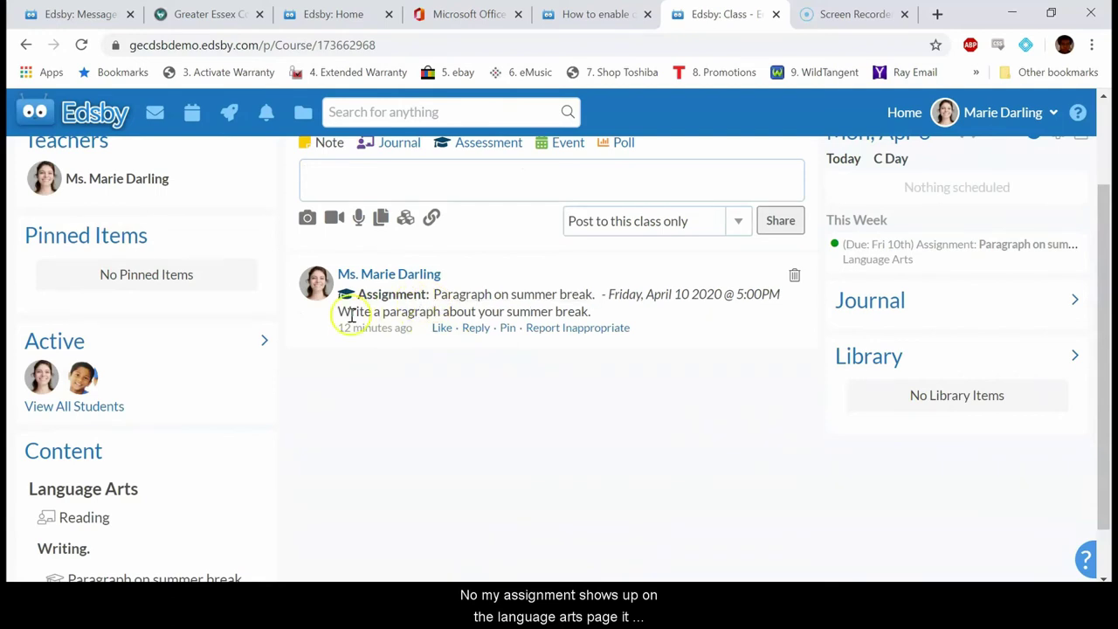
Check the list of the student's classes from the Language Arts class page
scroll(351, 316, up, 2)
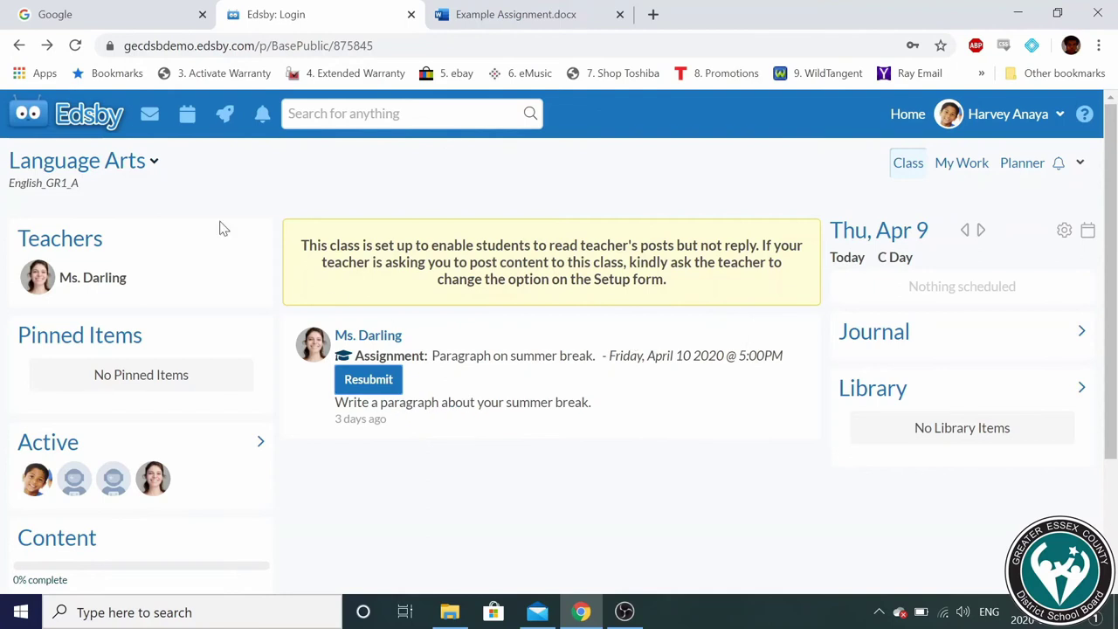
click(153, 166)
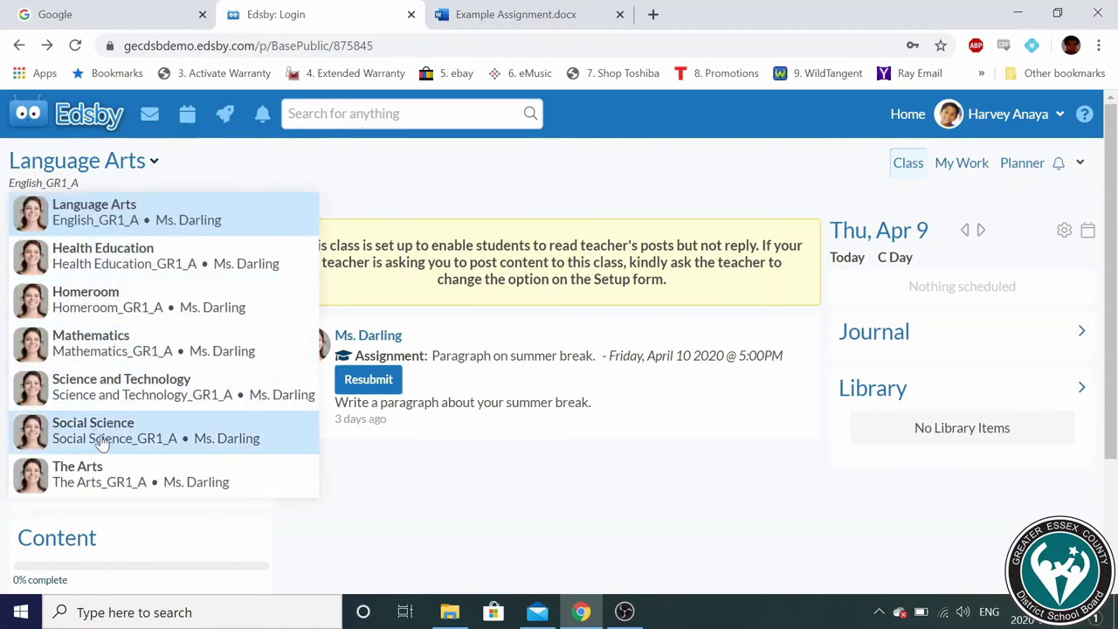
click(465, 474)
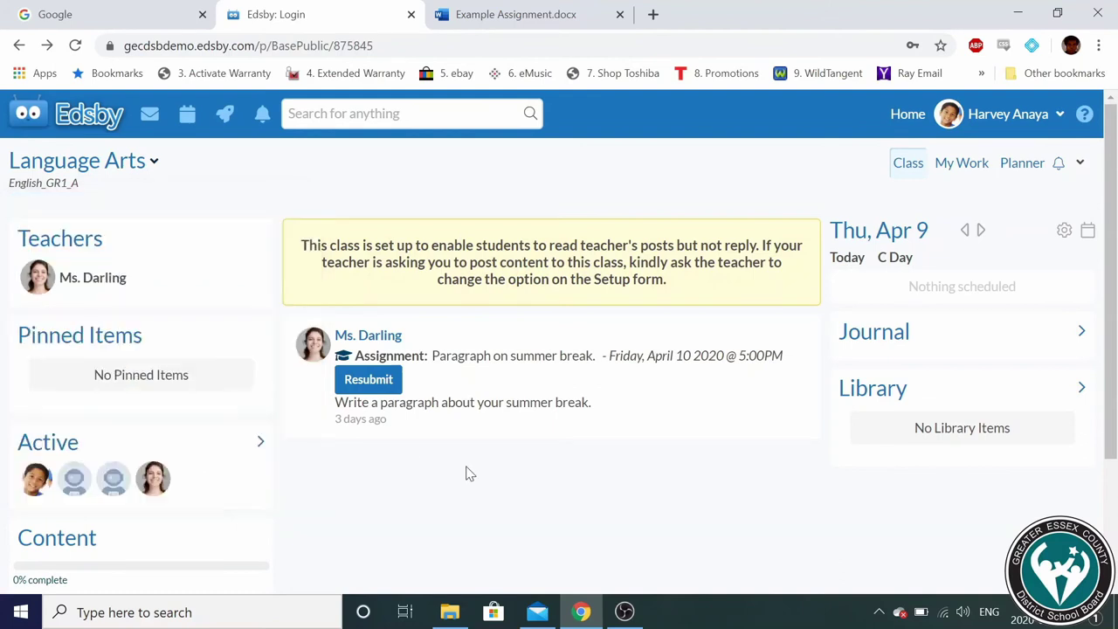
Start a resubmission of the "Paragraph on summer break." assignment and attach the Word file "Example assignment"
click(459, 364)
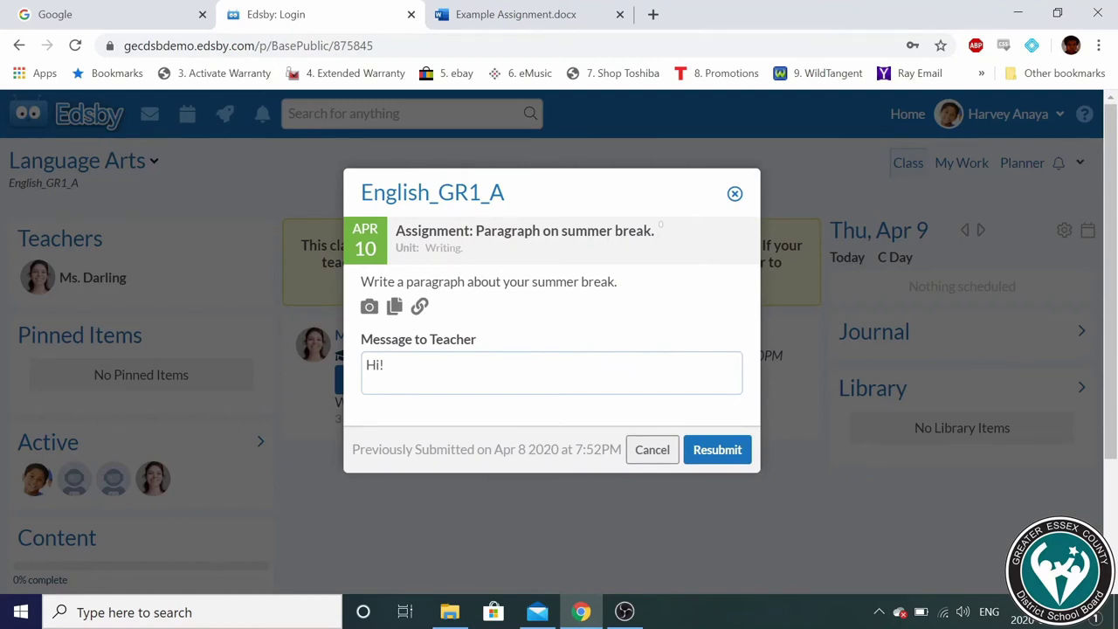
click(394, 307)
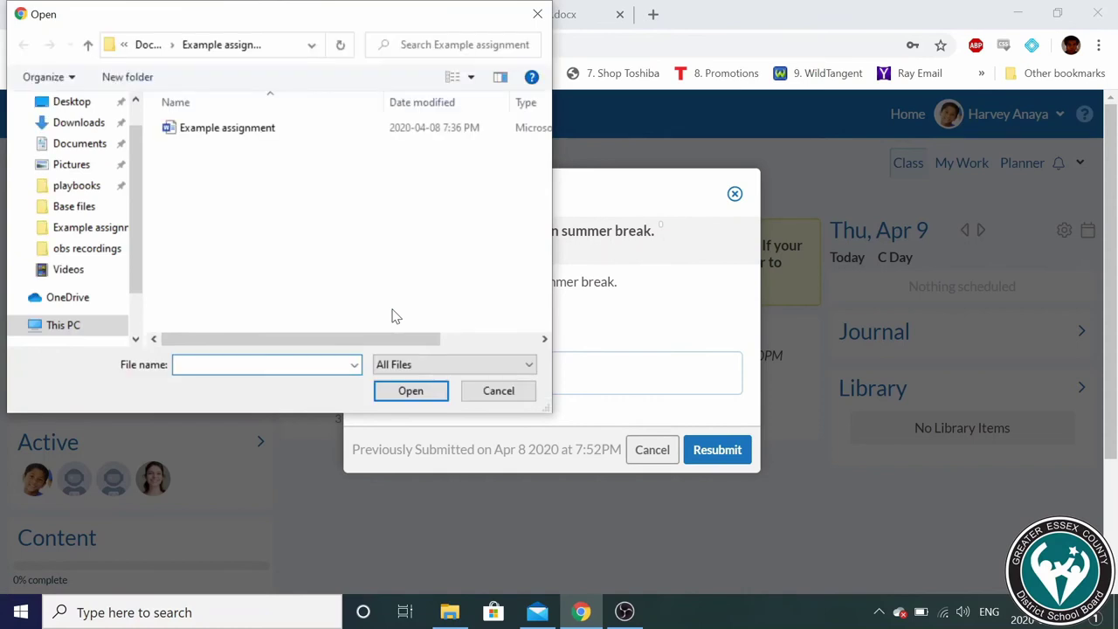
click(271, 138)
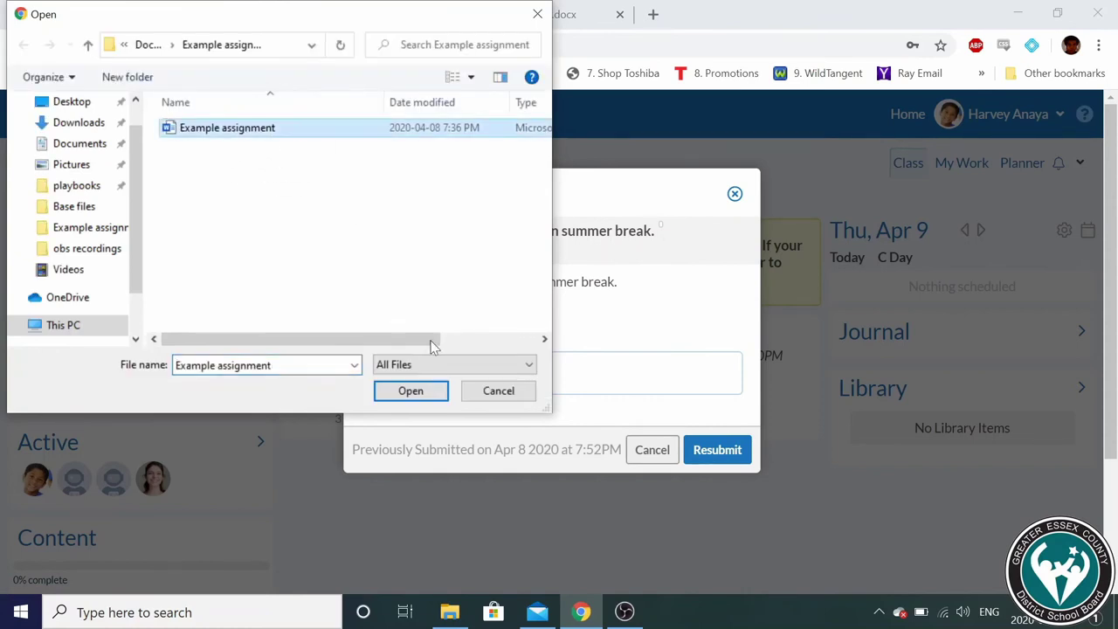
click(412, 391)
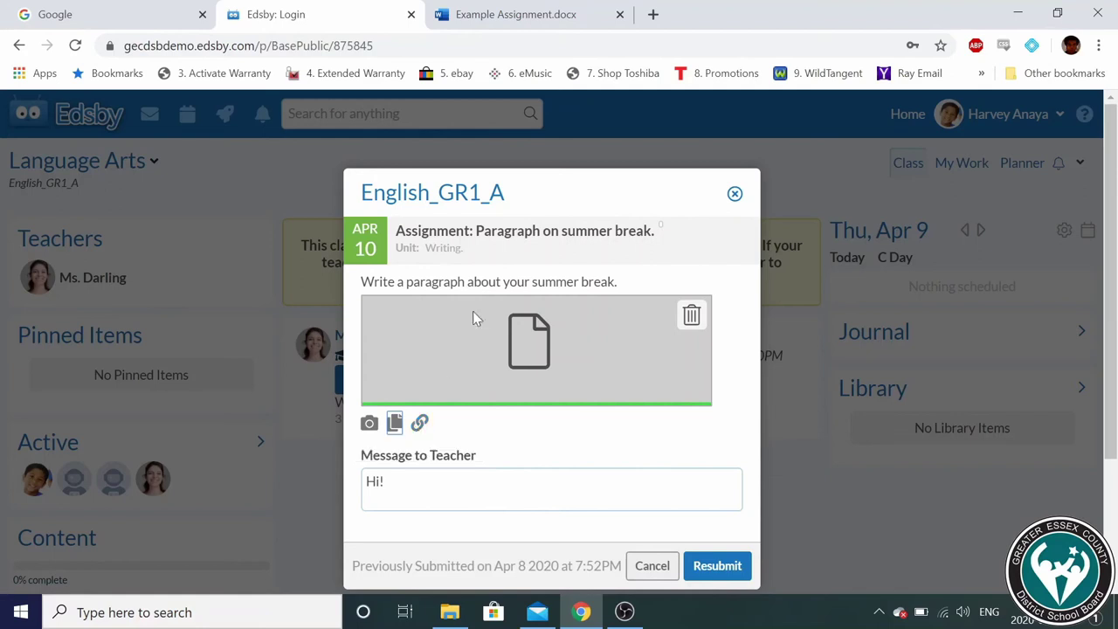
Switch to the Example Assignment document in Word and copy a sharing link that lets people in Greater Essex County District School Board edit
click(501, 15)
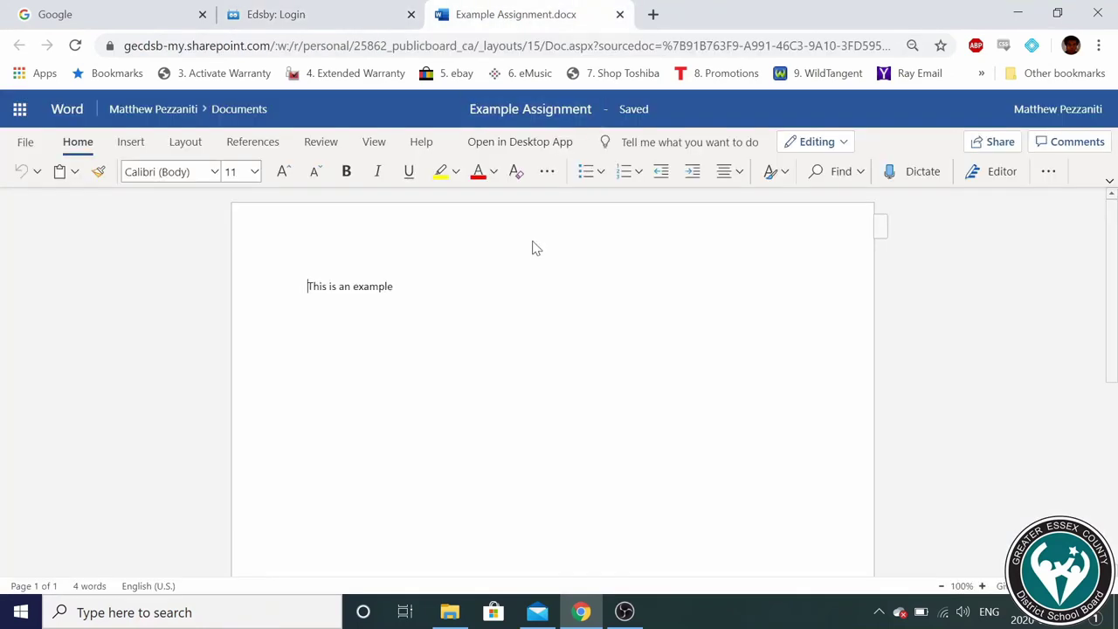
click(997, 147)
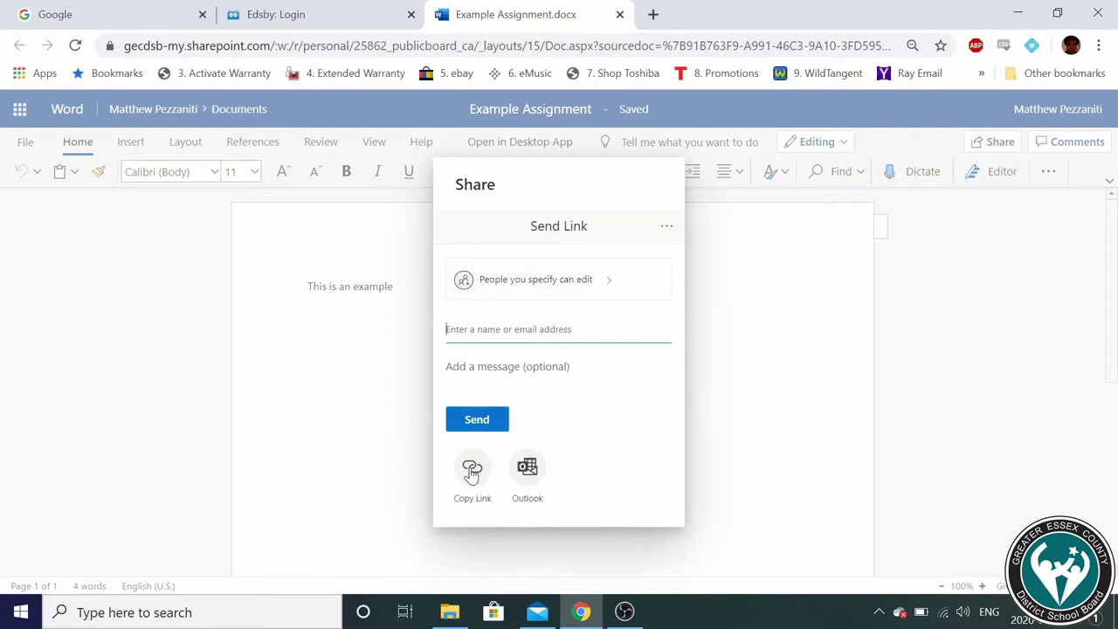
click(607, 285)
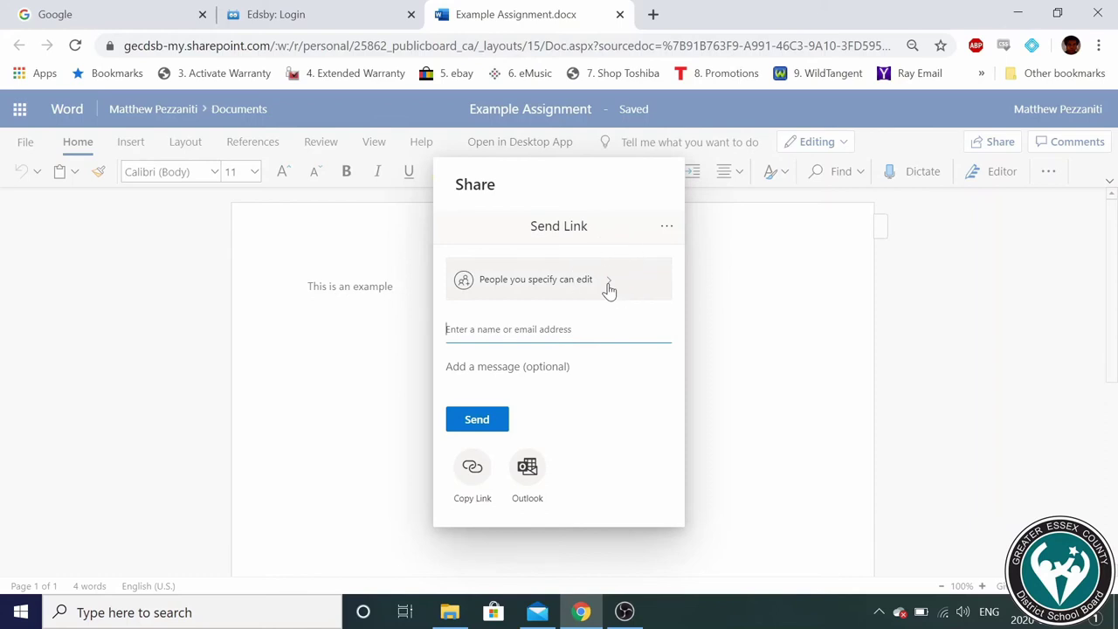
click(609, 289)
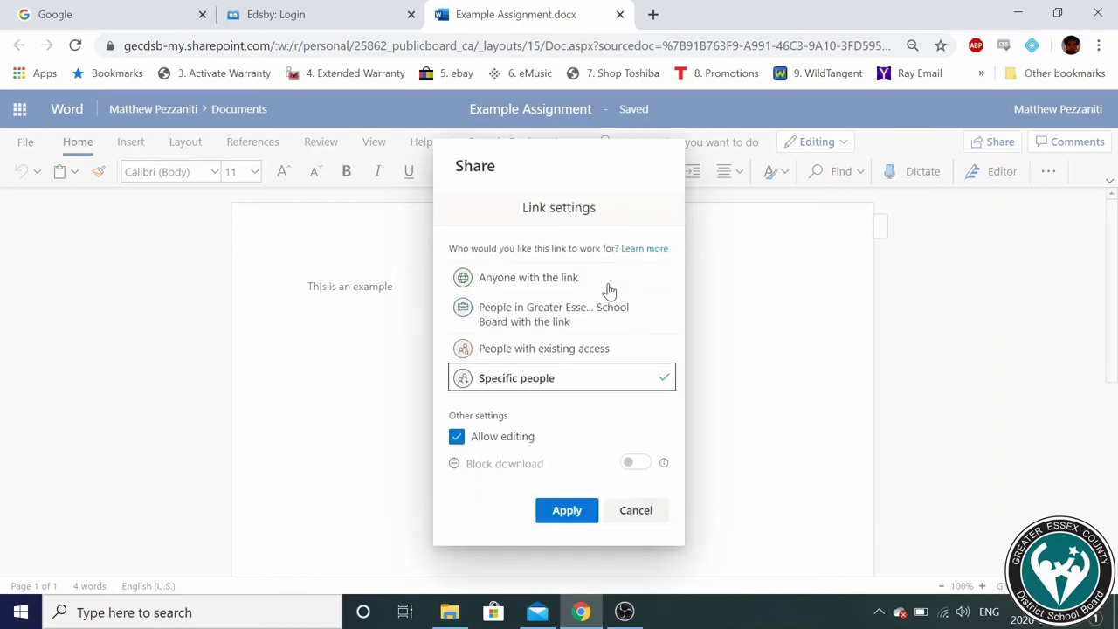
click(569, 319)
click(543, 319)
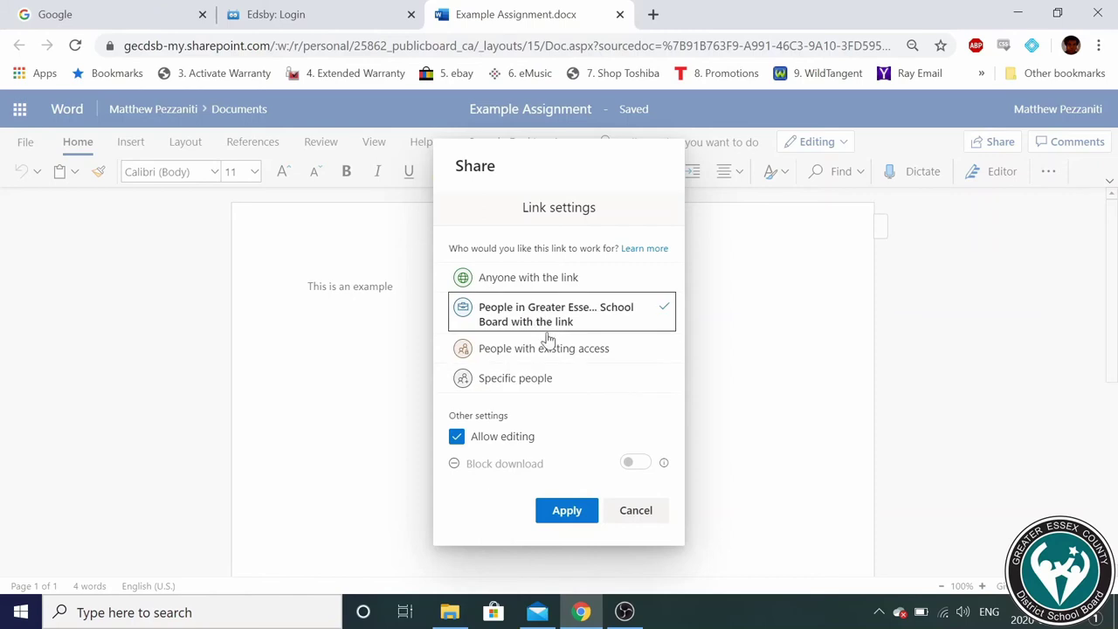
click(552, 511)
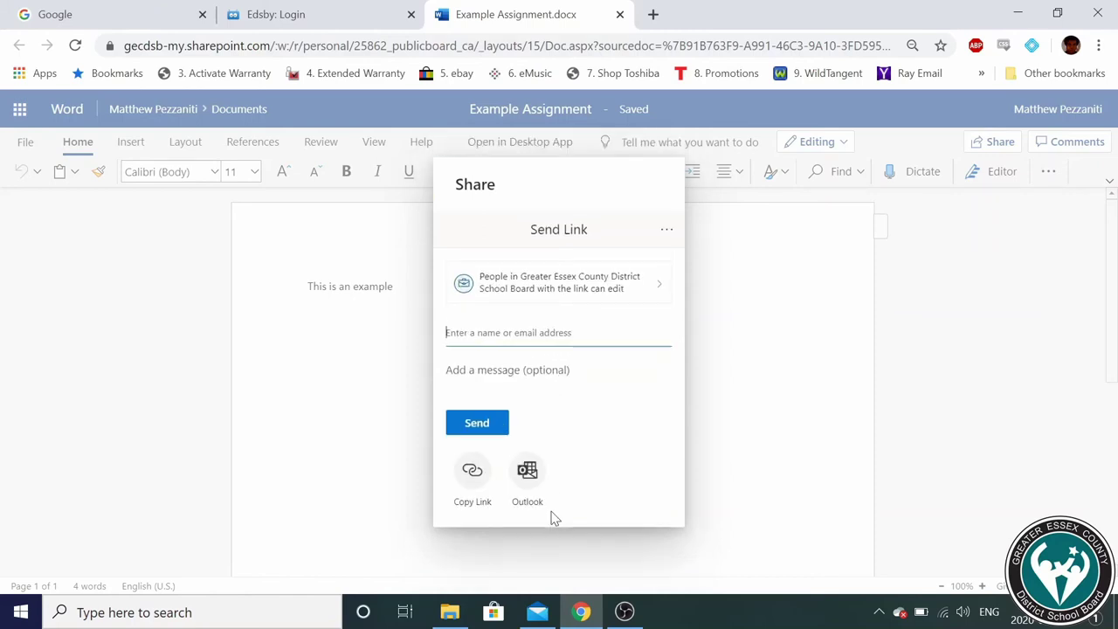
click(472, 475)
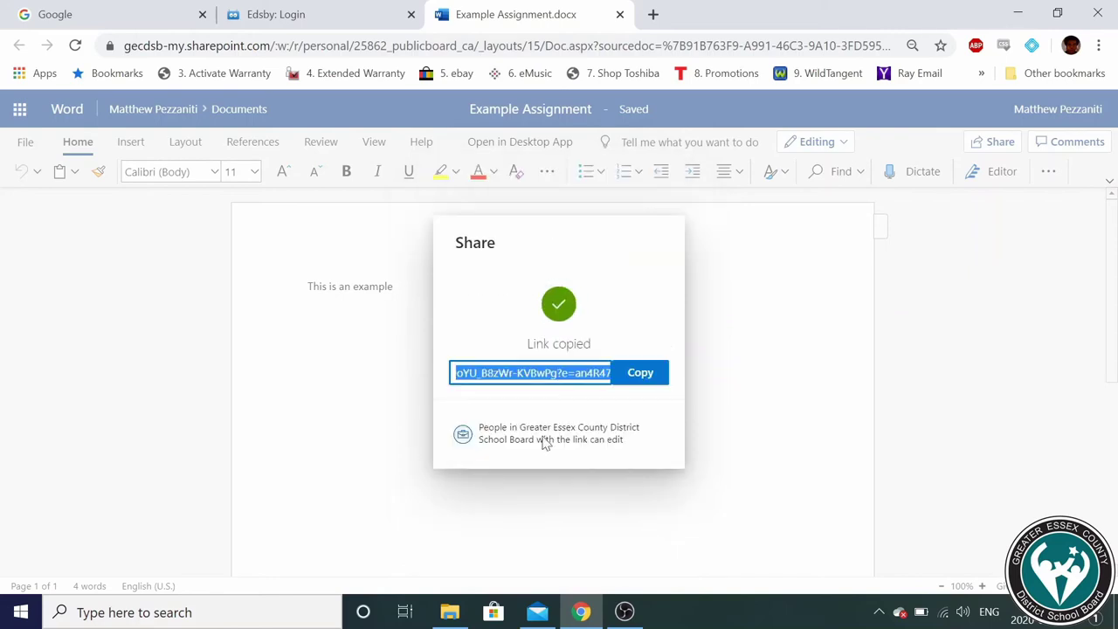
click(639, 381)
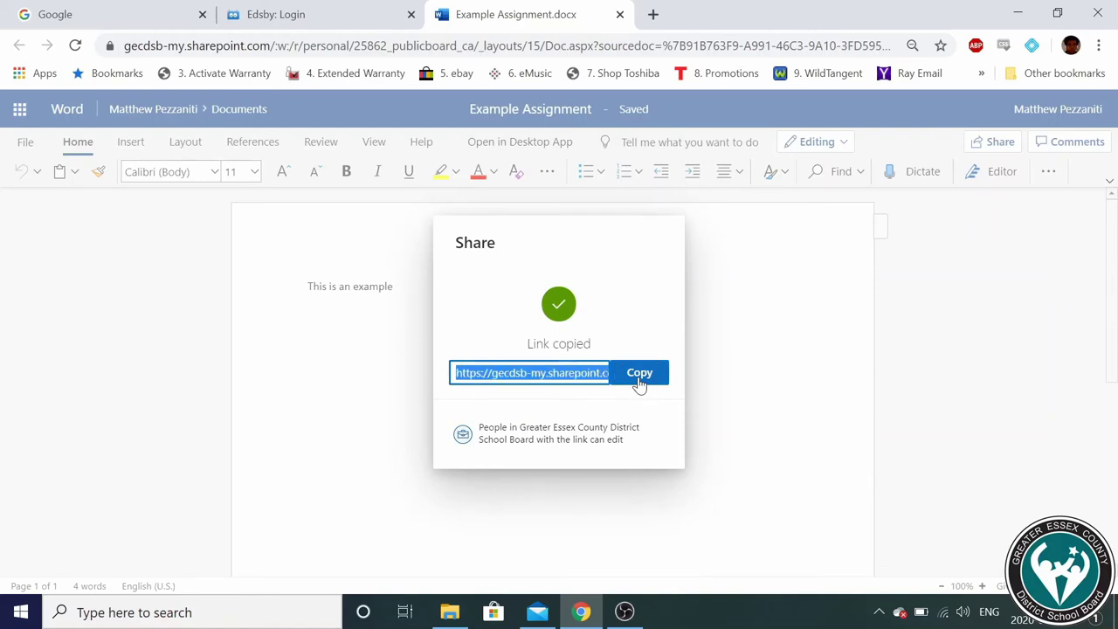
Switch back to Edsby, add the copied document link to the submission as web content, and resubmit the assignment
click(357, 18)
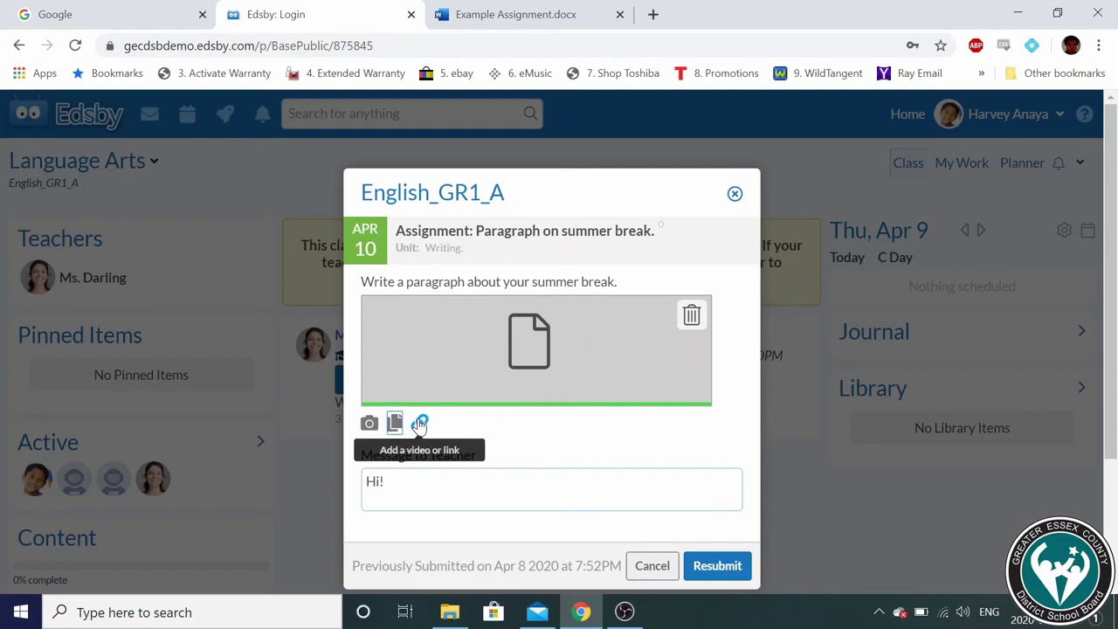
click(420, 424)
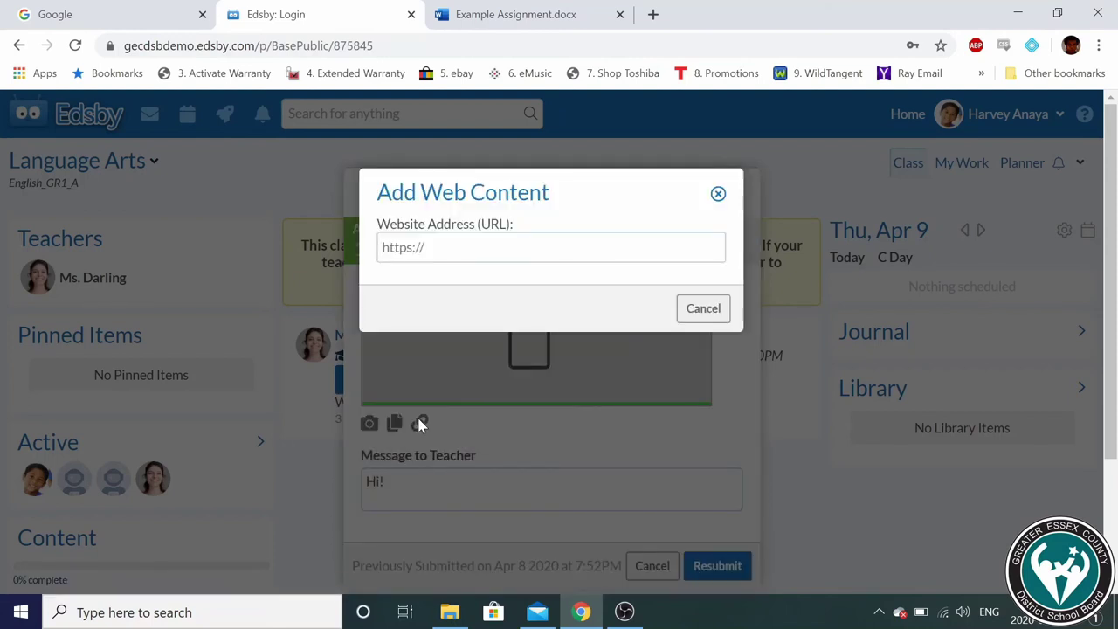
right_click(487, 252)
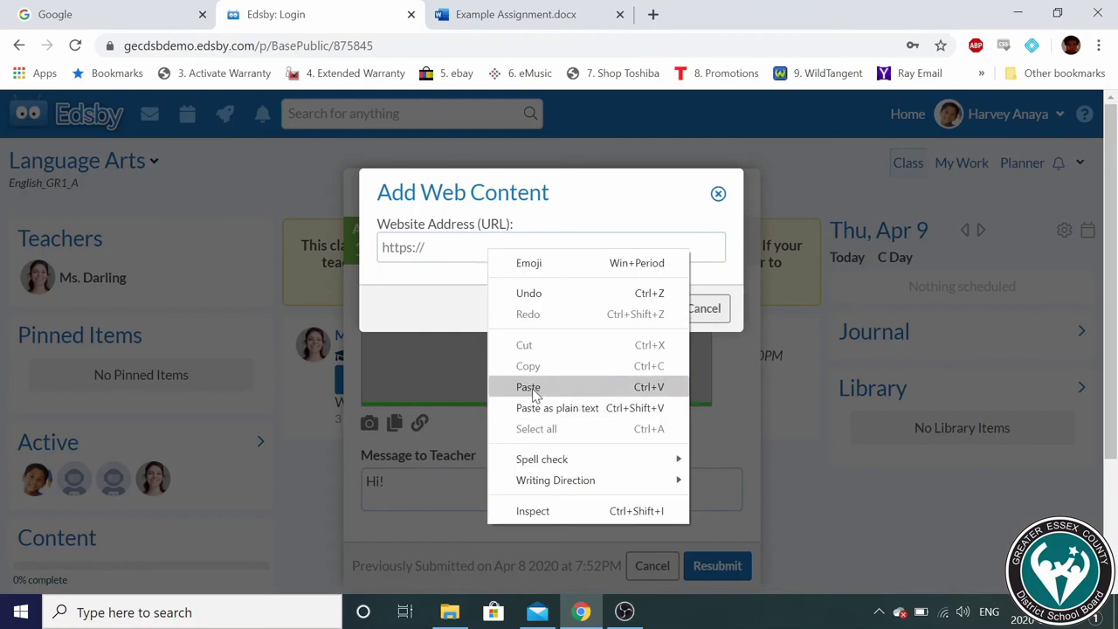
click(479, 253)
key(ctrl+v)
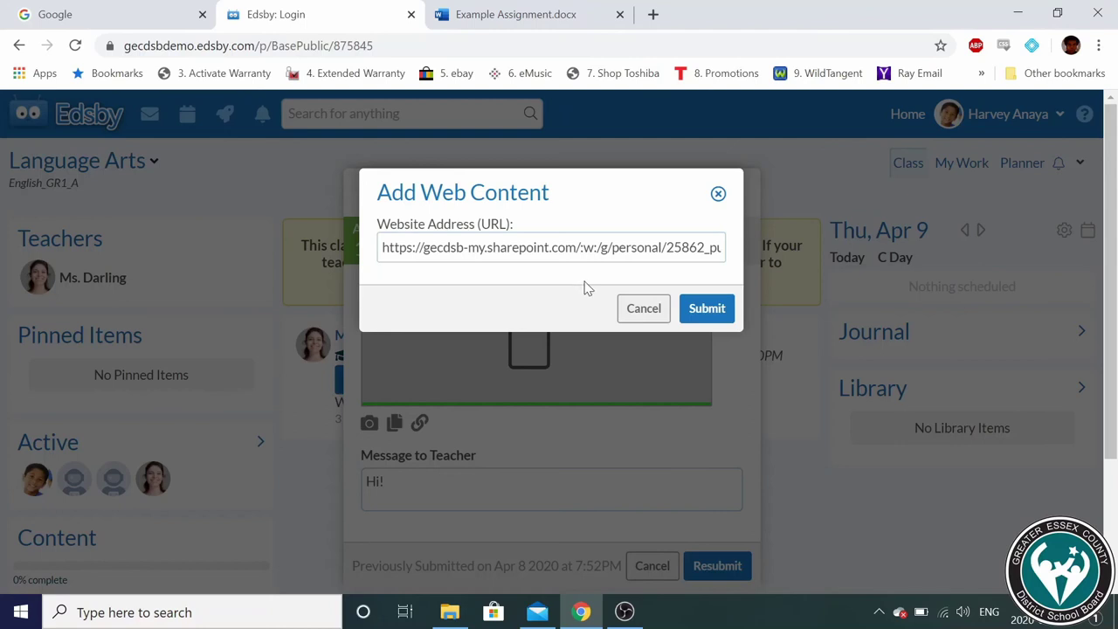
click(690, 308)
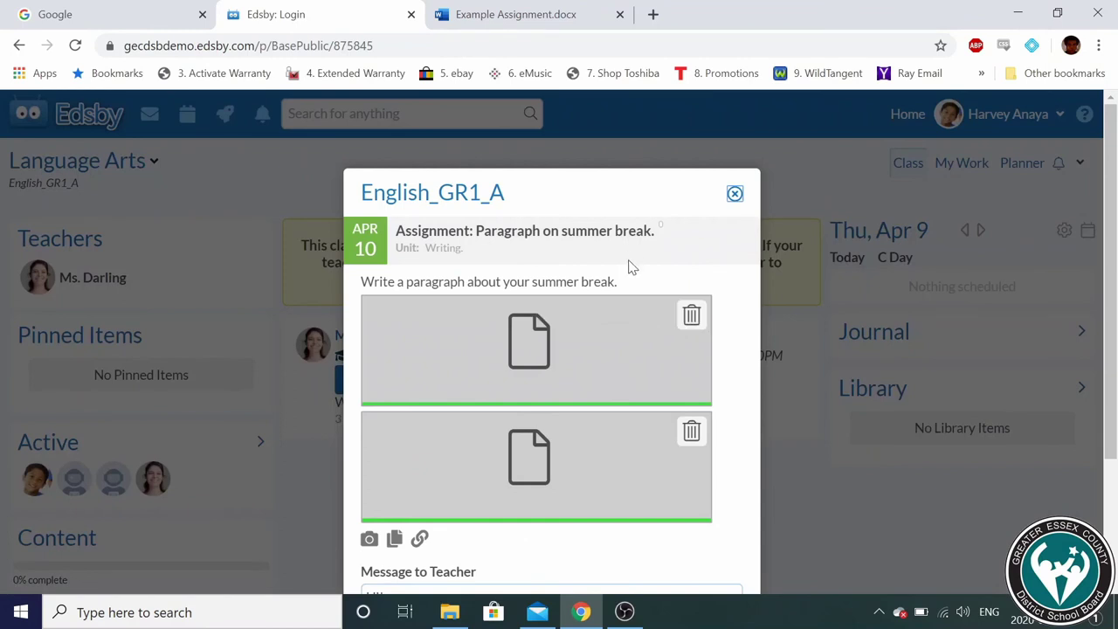
scroll(633, 266, down, 2)
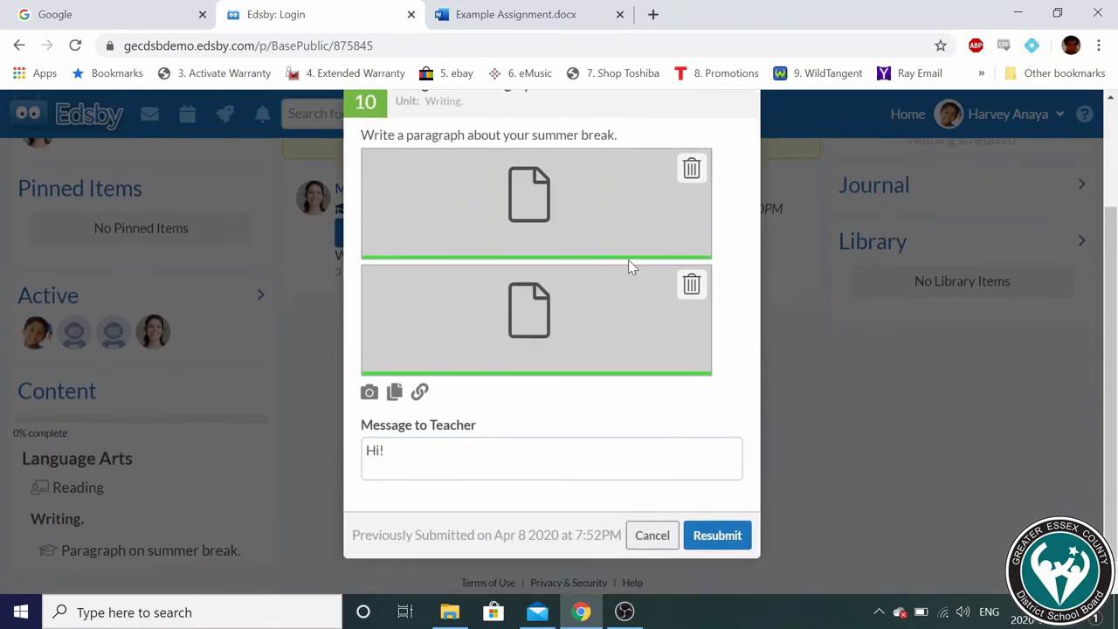
click(718, 536)
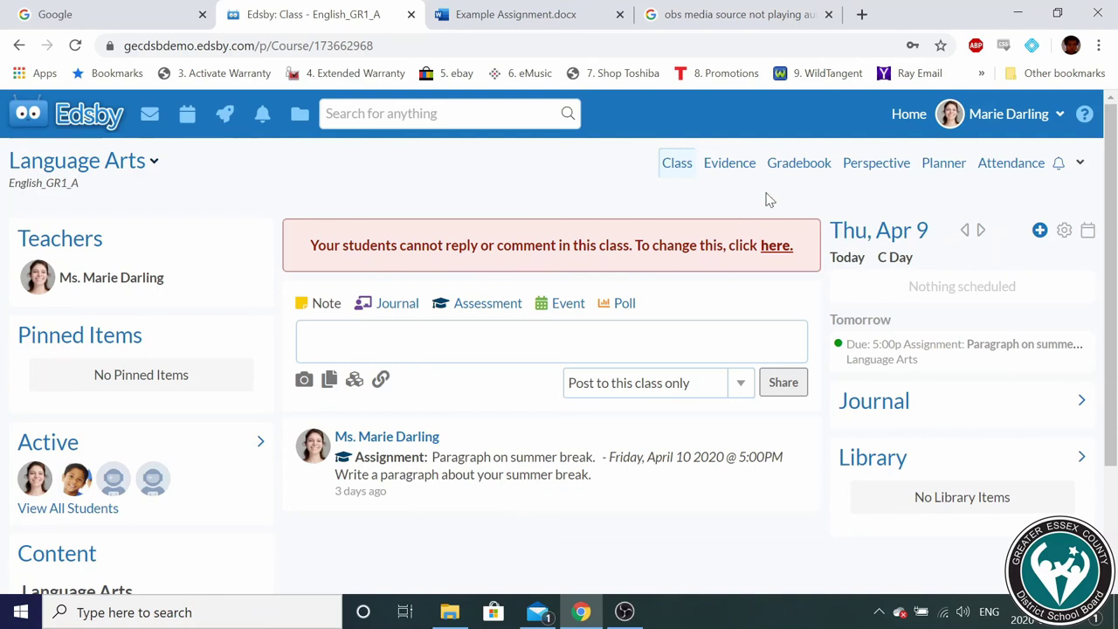
Open the Language Arts gradebook as the teacher and expand the "Paragraph on summer break." assignment column
click(789, 169)
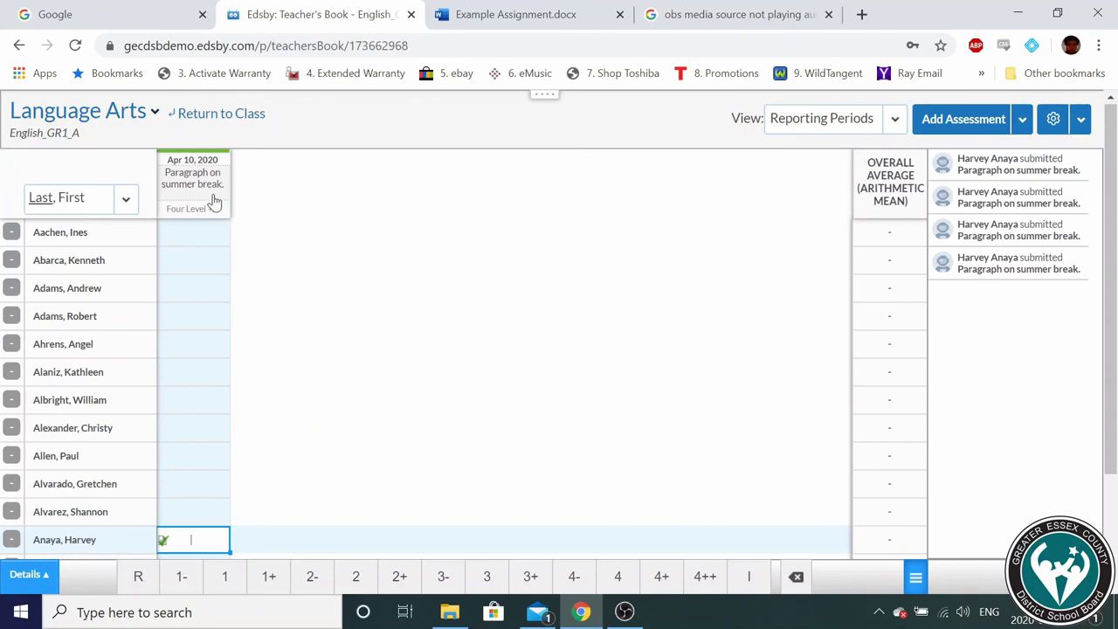
mouse_move(193, 185)
click(195, 180)
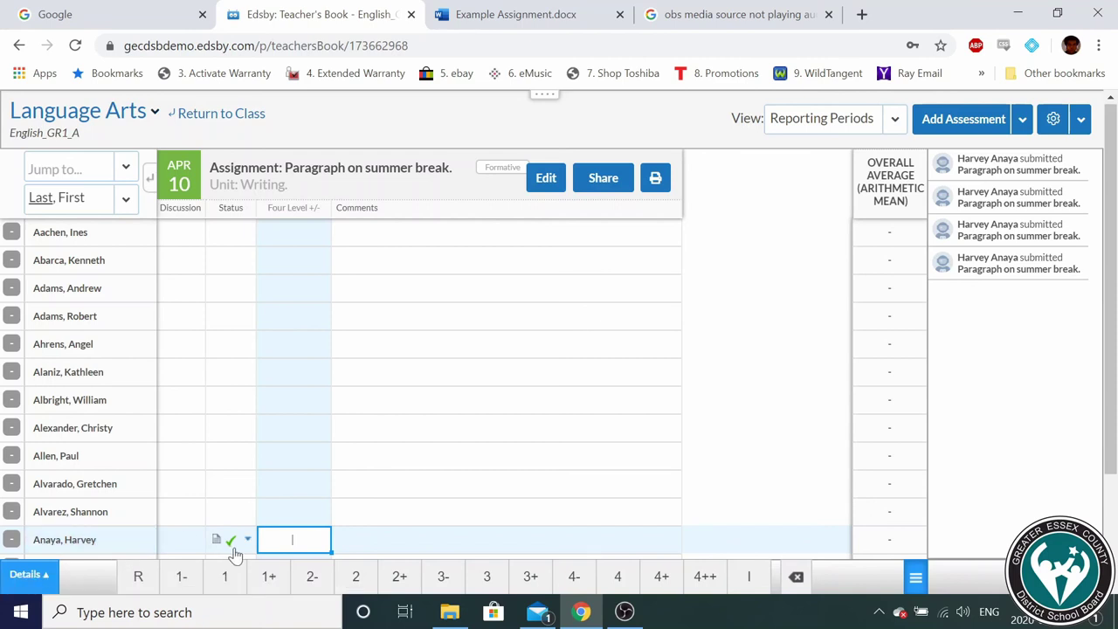
Review the status options, the Four Level +/- grade field and the comment field for a student in the assignment
click(247, 511)
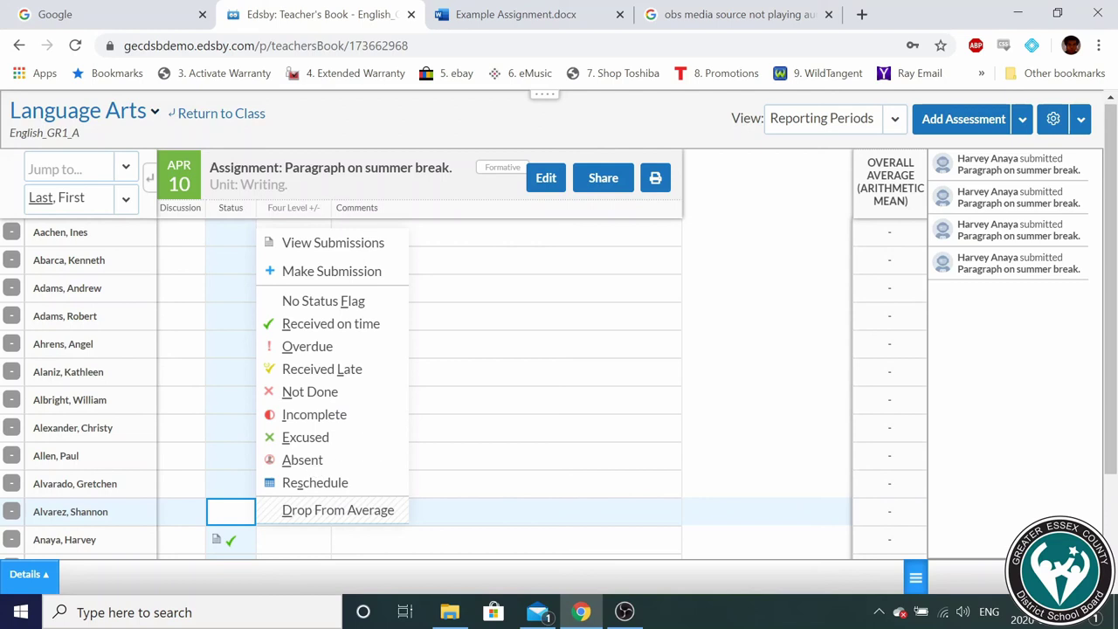
click(744, 512)
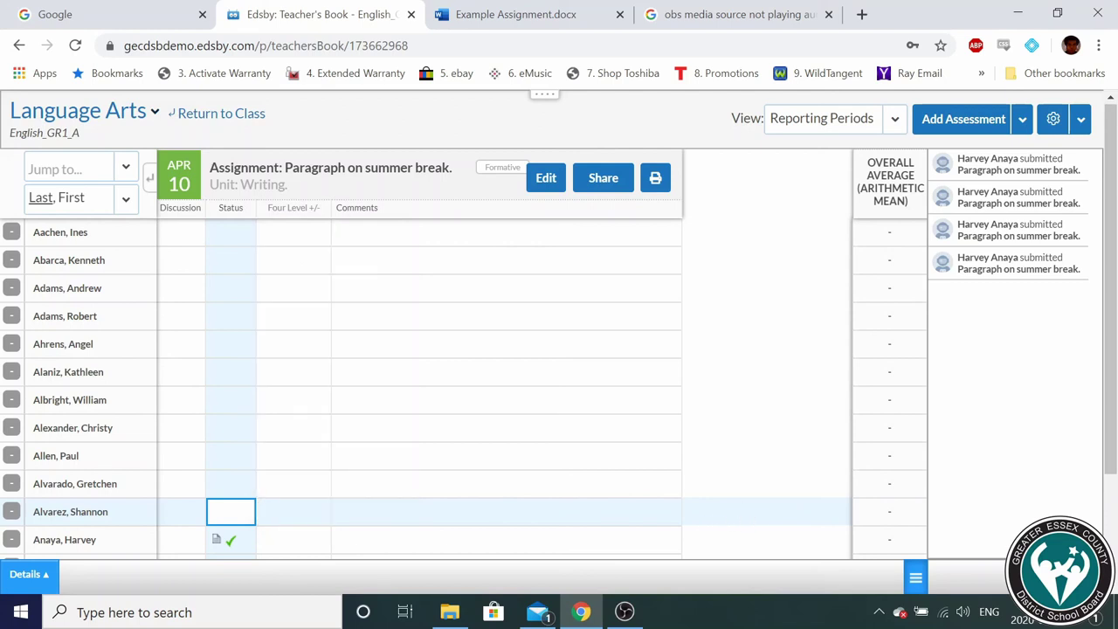
click(293, 512)
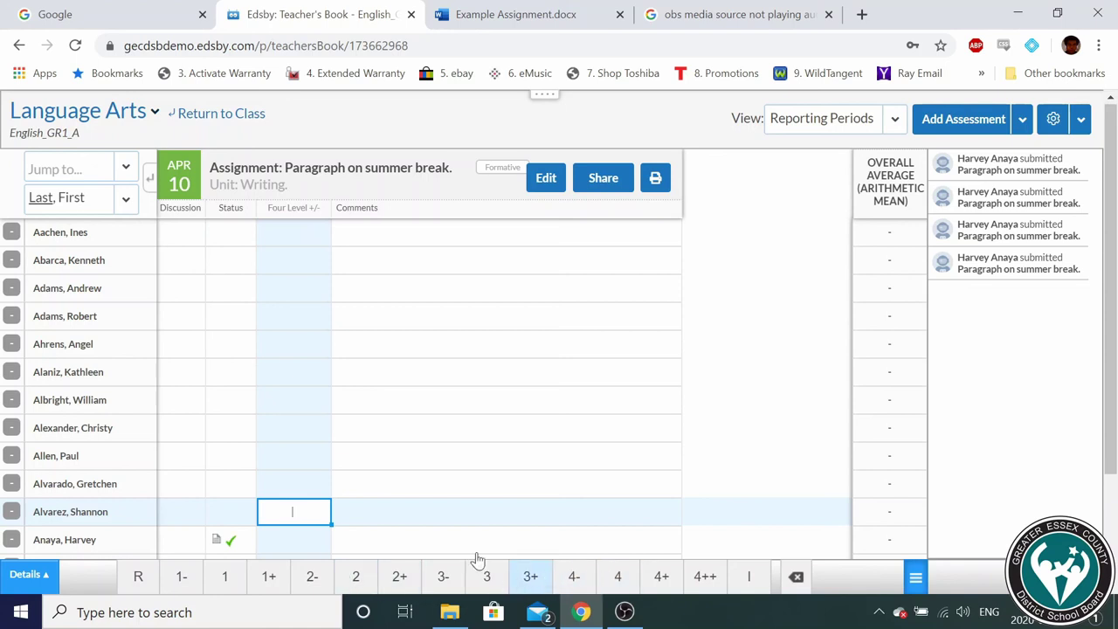
click(507, 512)
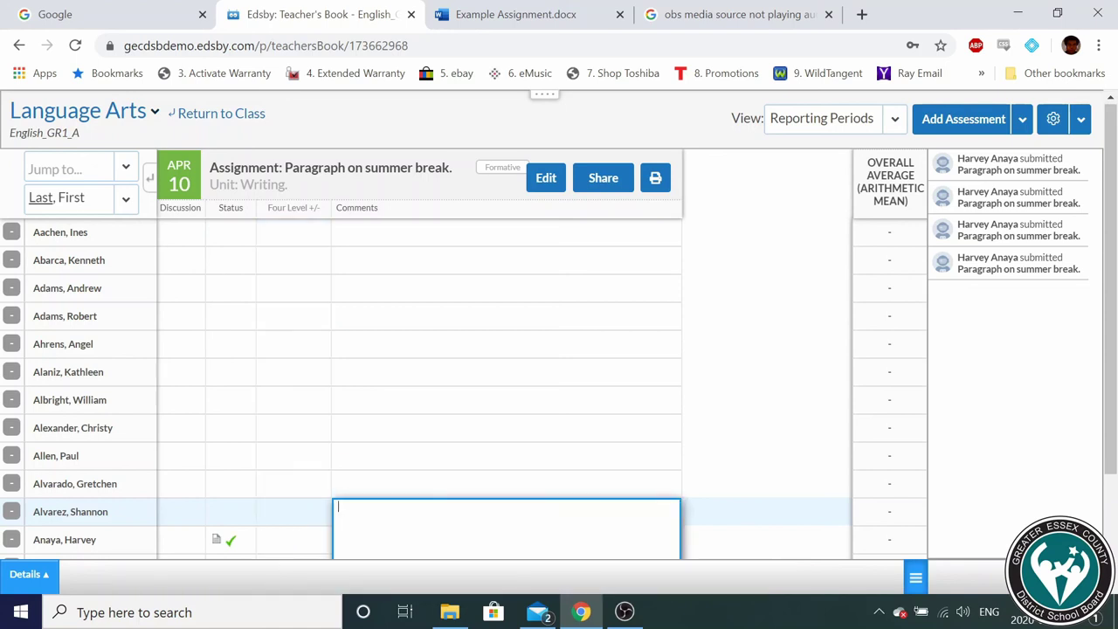
click(738, 379)
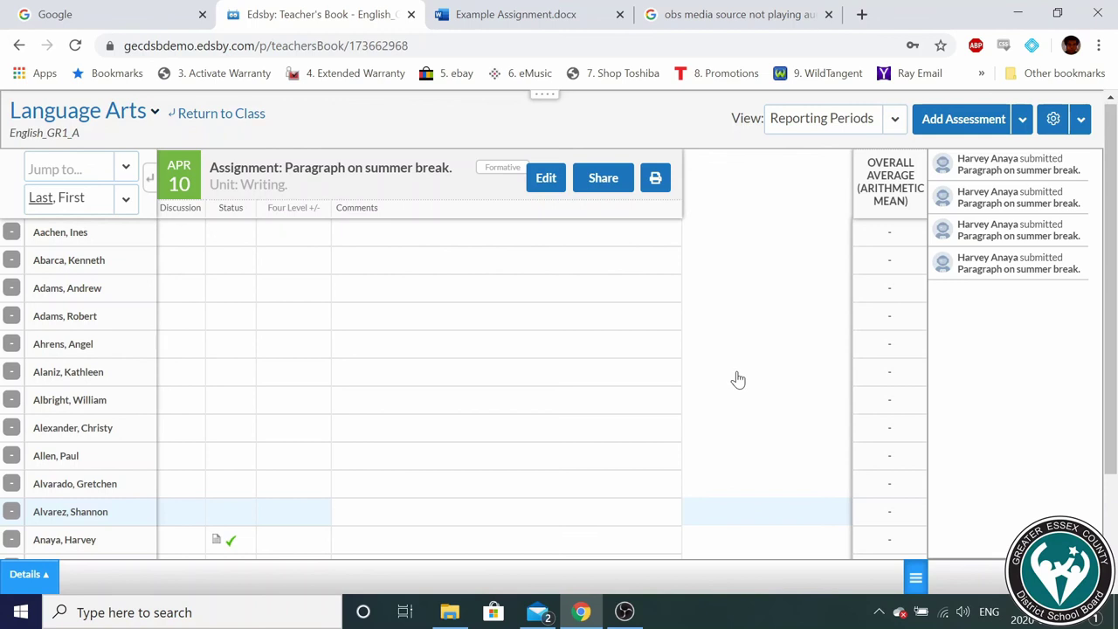
View the student's submissions for the paragraph assignment, preview "Example assignment.docx", and close the preview
click(976, 174)
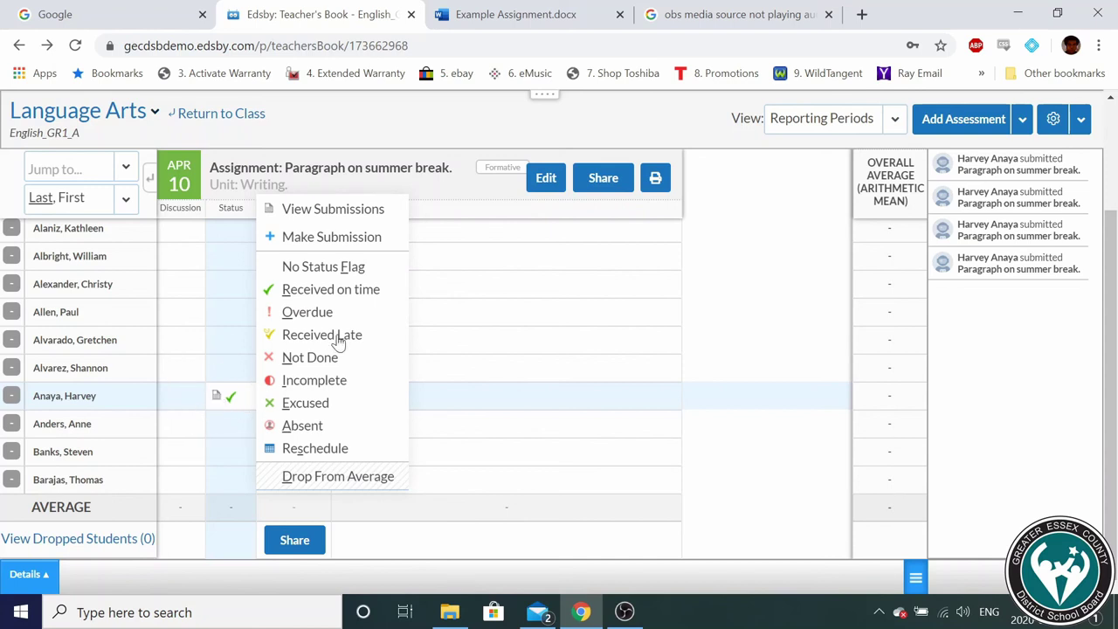
click(360, 213)
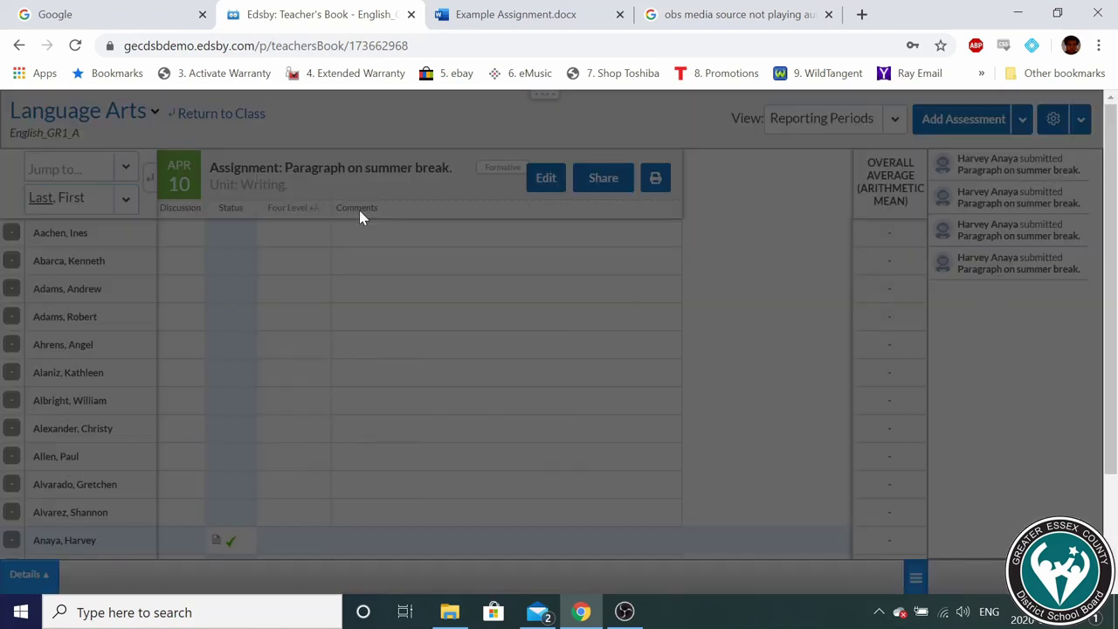
mouse_move(429, 362)
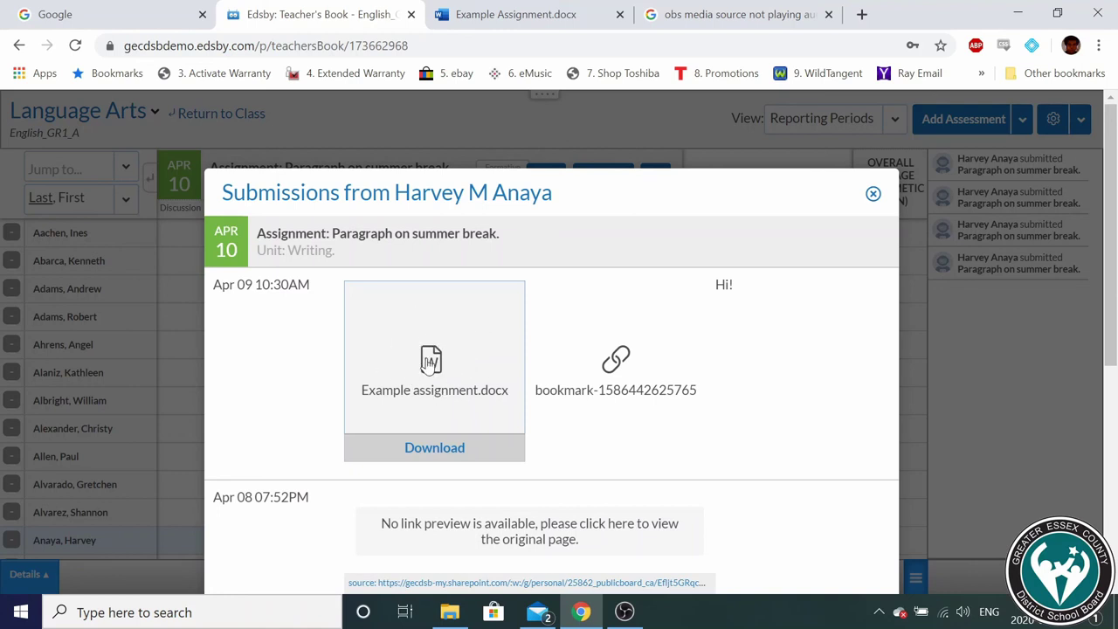
click(430, 362)
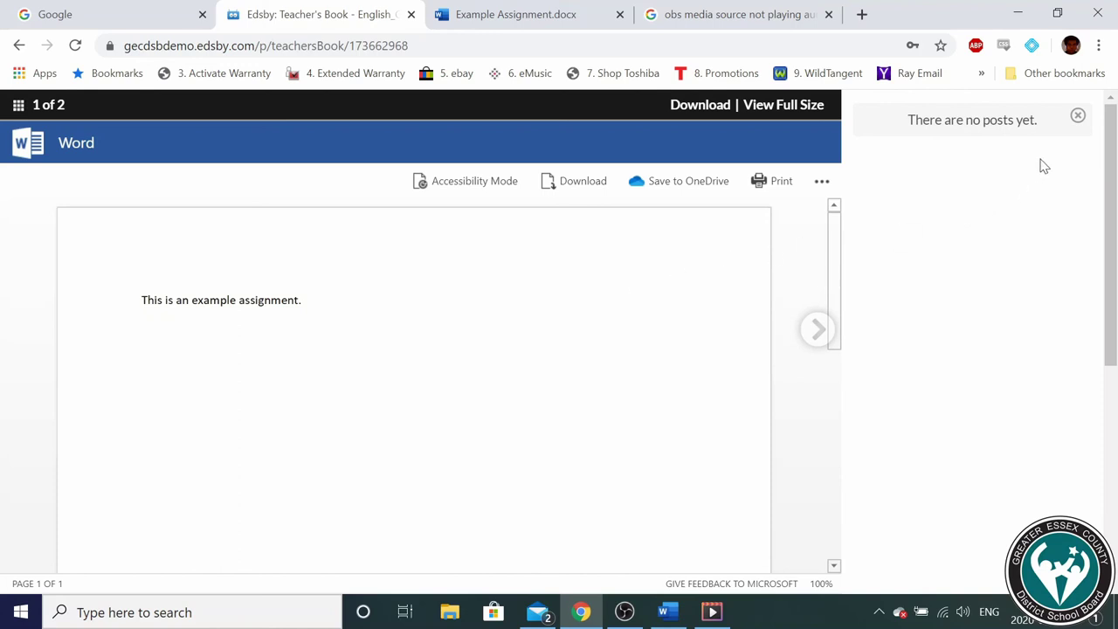
click(1079, 118)
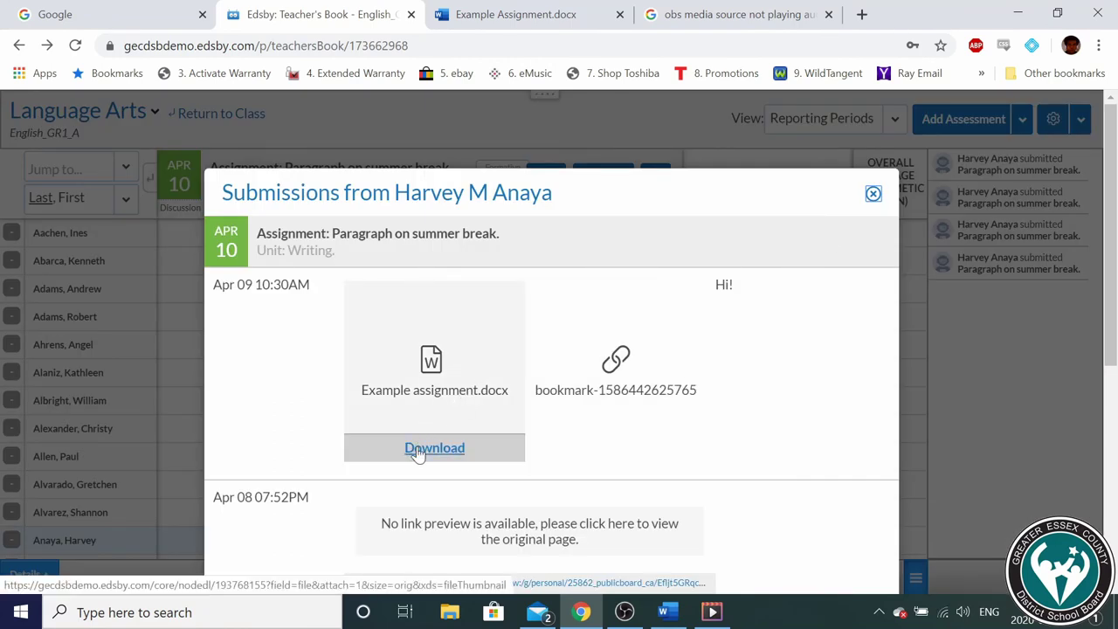
Download the submitted "Example assignment.docx" from the student's submissions and open the downloaded file
click(418, 451)
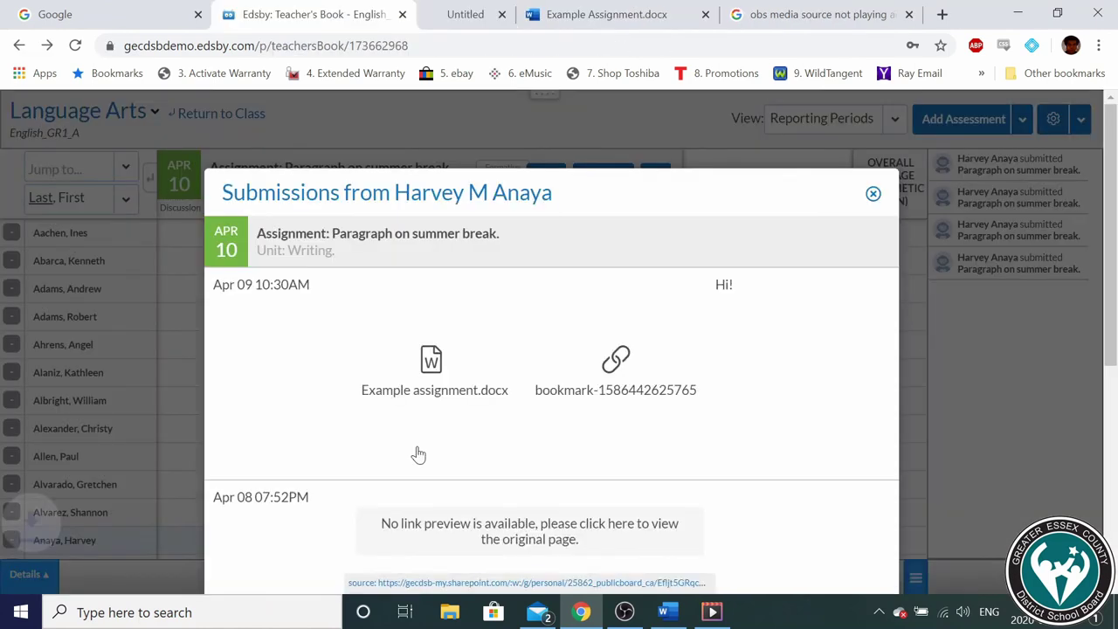
click(145, 574)
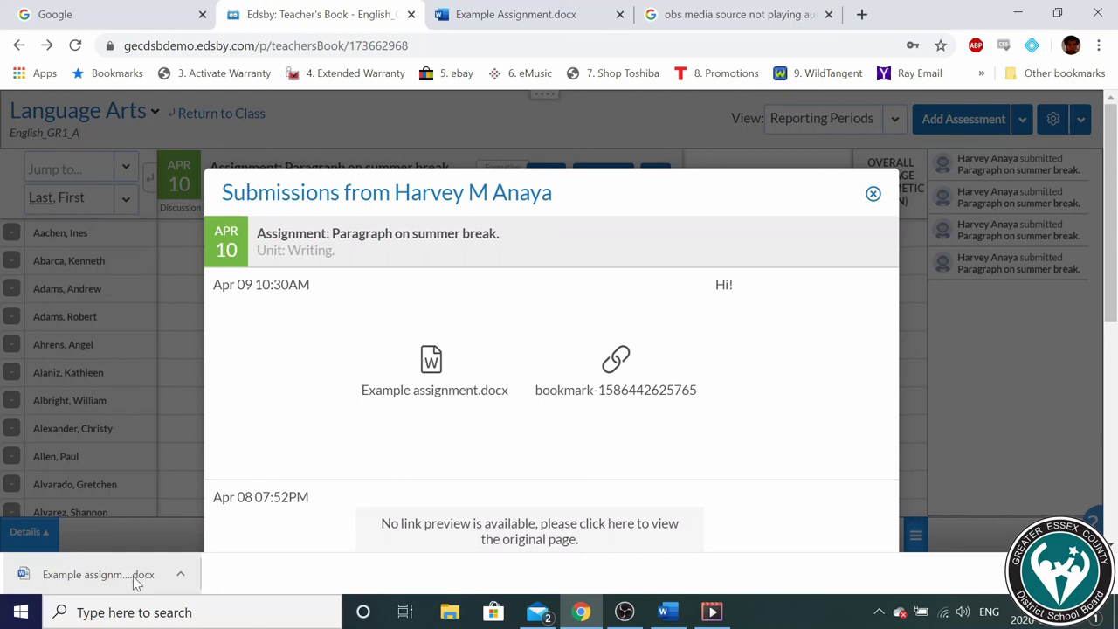
click(136, 578)
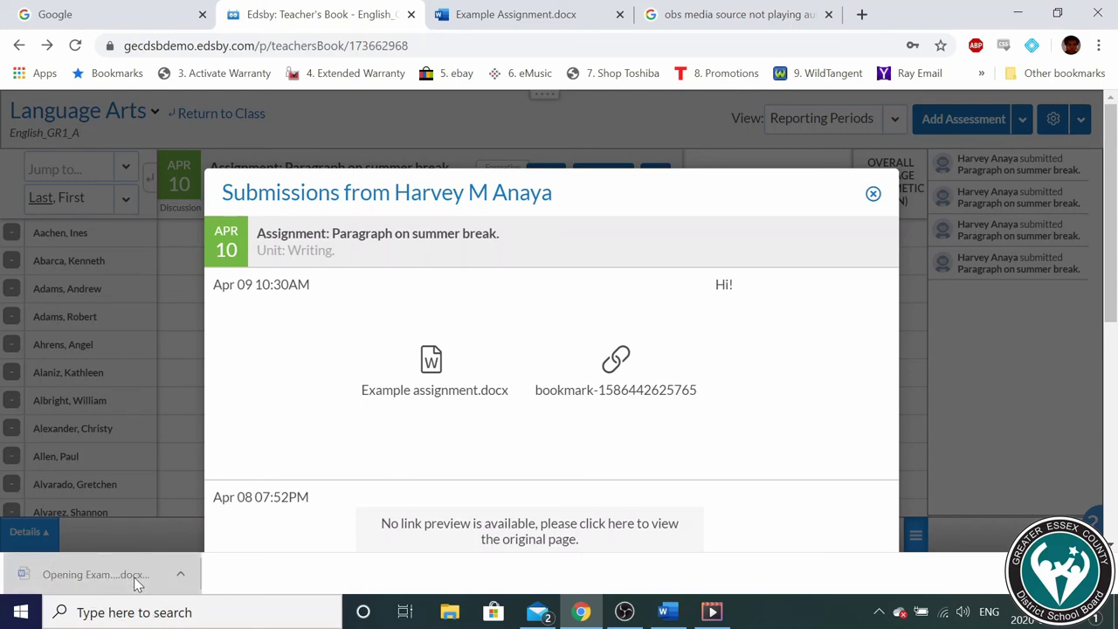